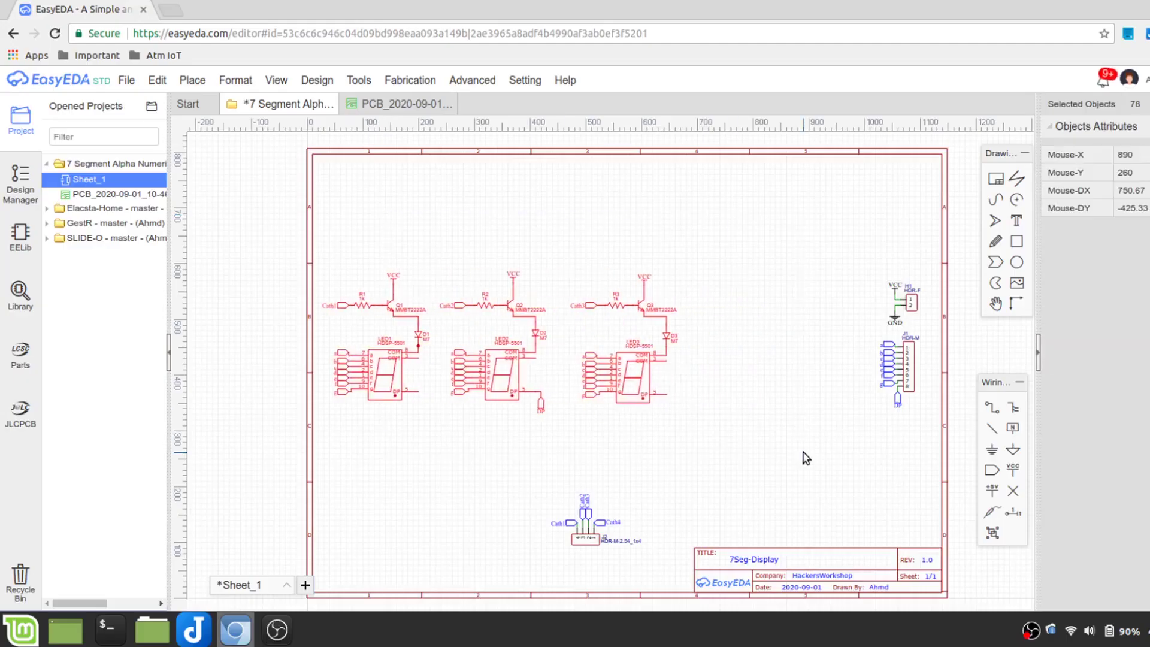
Paste and place a fourth digit driver circuit in the schematic, then drag D4 into position on the PCB
{"action": "key", "text": "ctrl+v"}
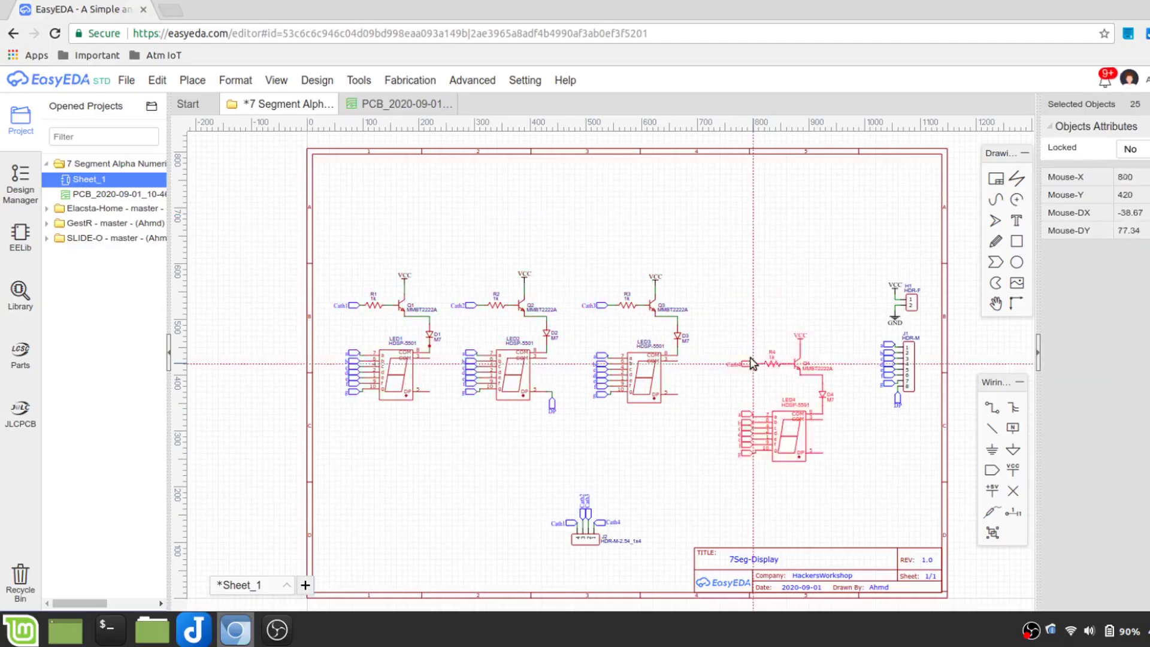
{"action": "left_click", "coordinate": [749, 359]}
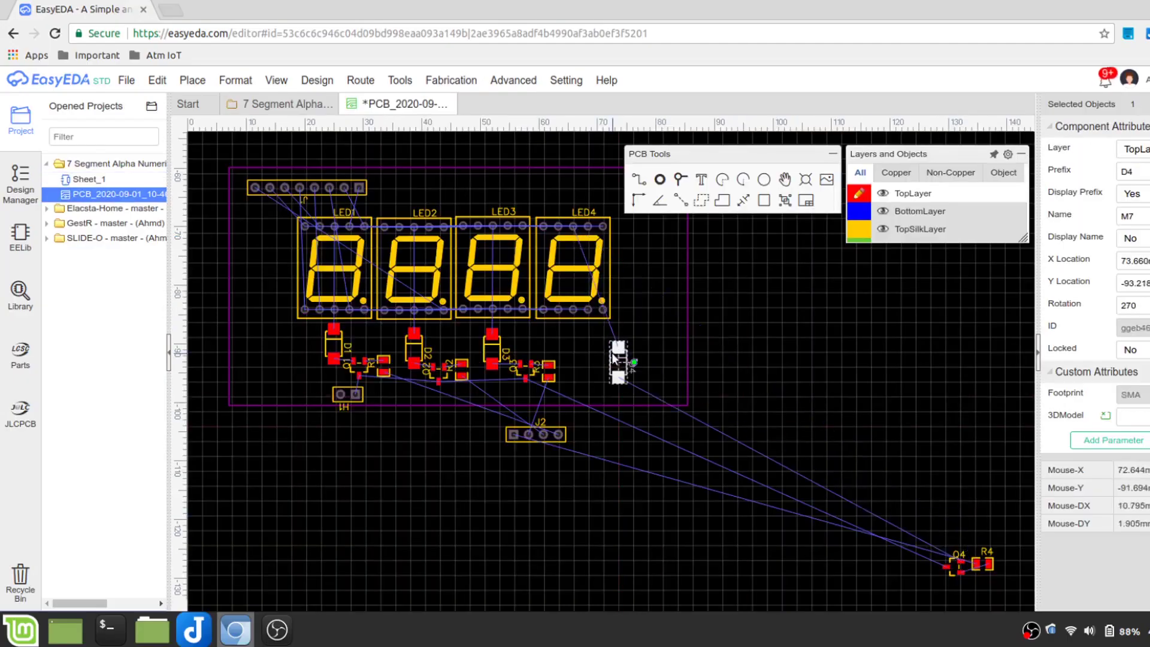
{"action": "left_click_drag", "start_coordinate": [617, 353], "coordinate": [572, 345]}
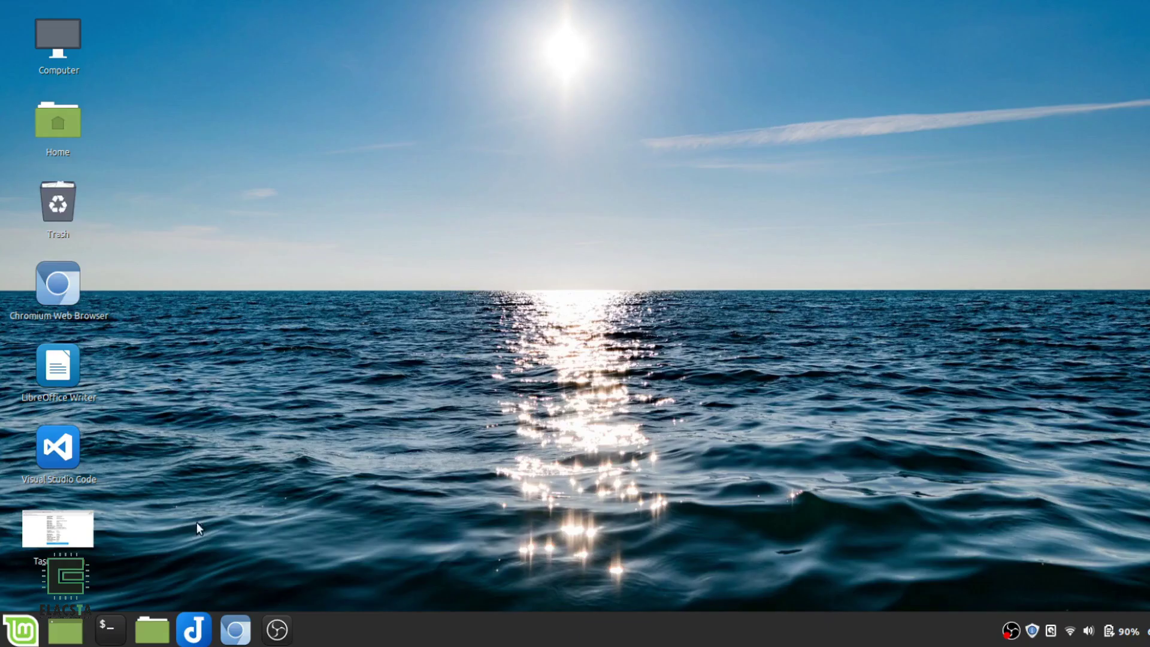
Load the motionEyeOS releases address in Chromium and open the wiki's installation instructions page
{"action": "left_click", "coordinate": [237, 629]}
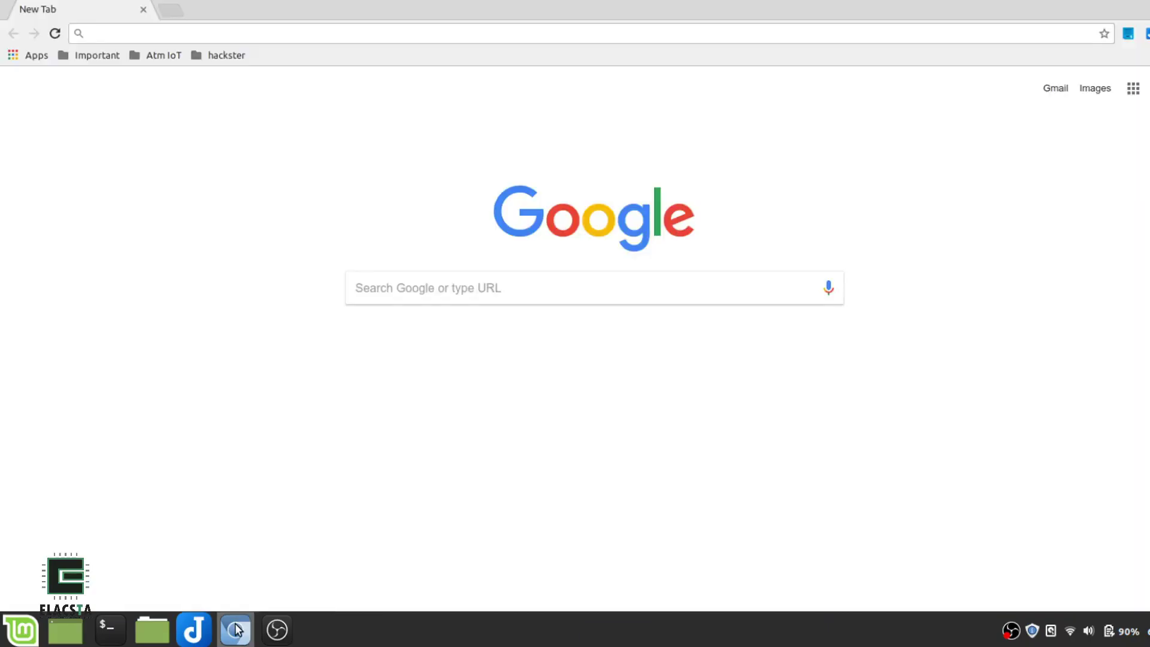
{"action": "type", "text": "https://github.com/ccrisan/motioneyeos/releases"}
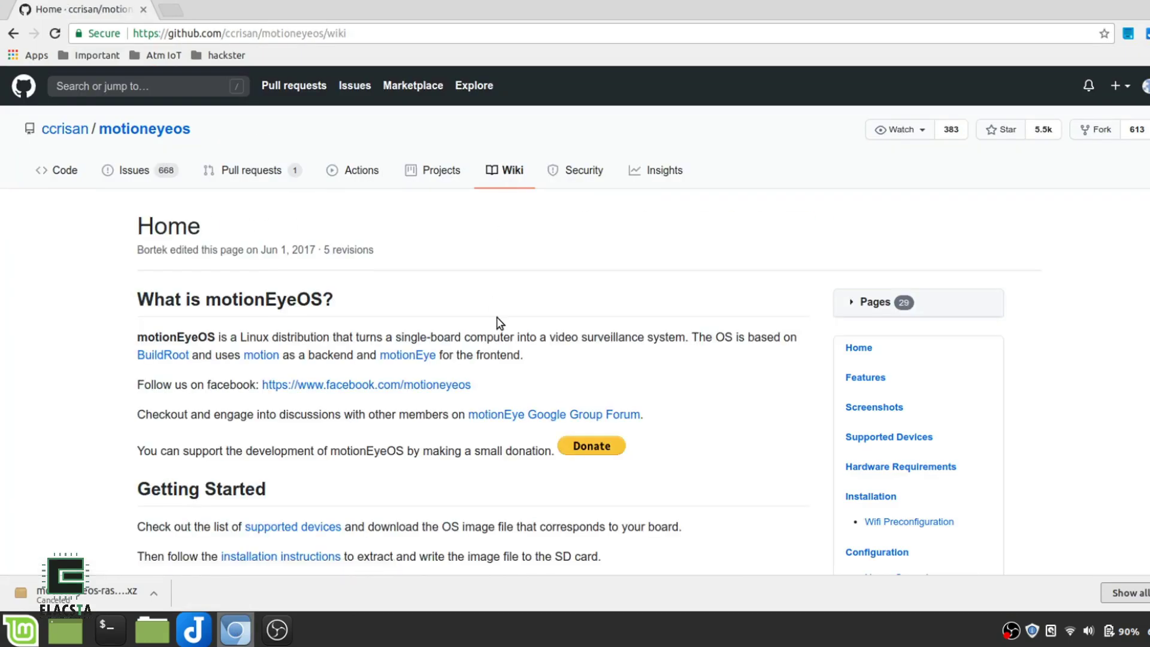
{"action": "scroll", "coordinate": [500, 324], "scroll_direction": "down", "scroll_amount": 4}
{"action": "left_click", "coordinate": [268, 330]}
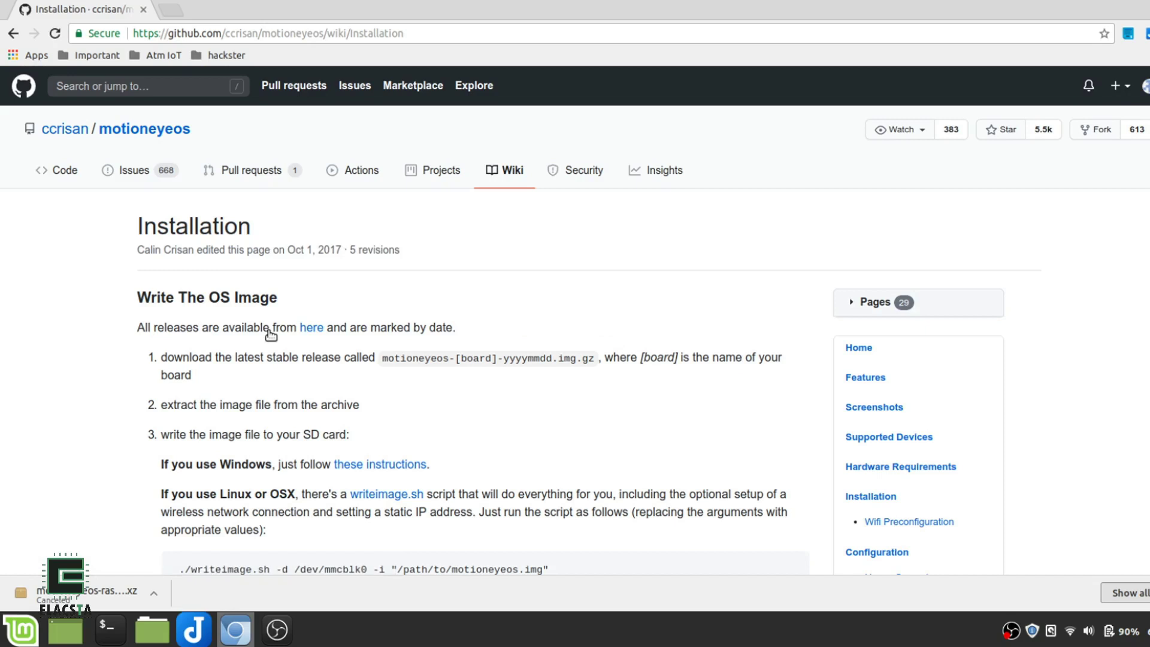
{"action": "scroll", "coordinate": [570, 434], "scroll_direction": "down", "scroll_amount": 1}
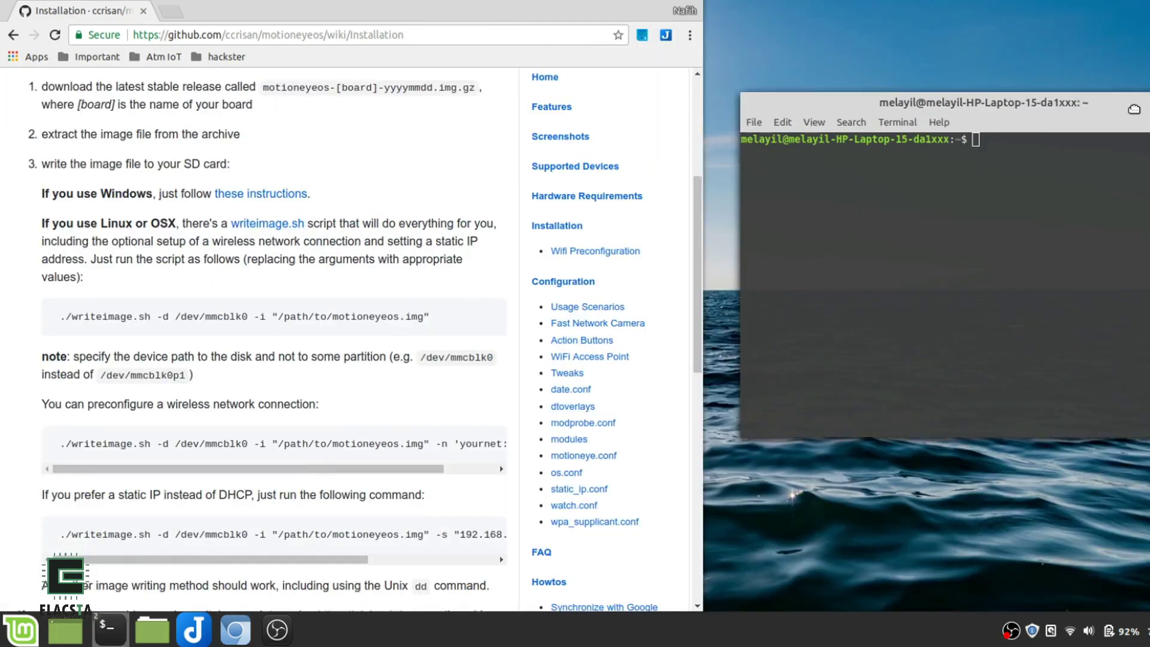
Type sudo in the terminal and replace the 'yournet' placeholder in the writeimage.sh command with 'Melayi'
{"action": "type", "text": "sudo"}
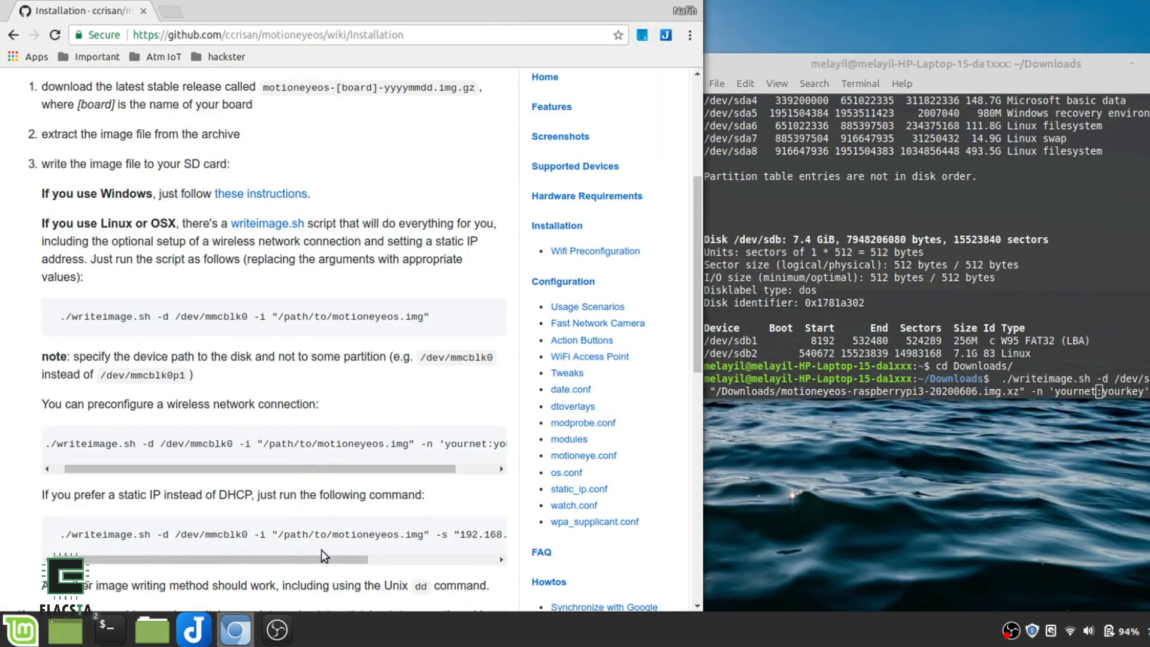
{"action": "scroll", "coordinate": [290, 413], "scroll_direction": "down", "scroll_amount": 5}
{"action": "scroll", "coordinate": [290, 413], "scroll_direction": "up", "scroll_amount": 4}
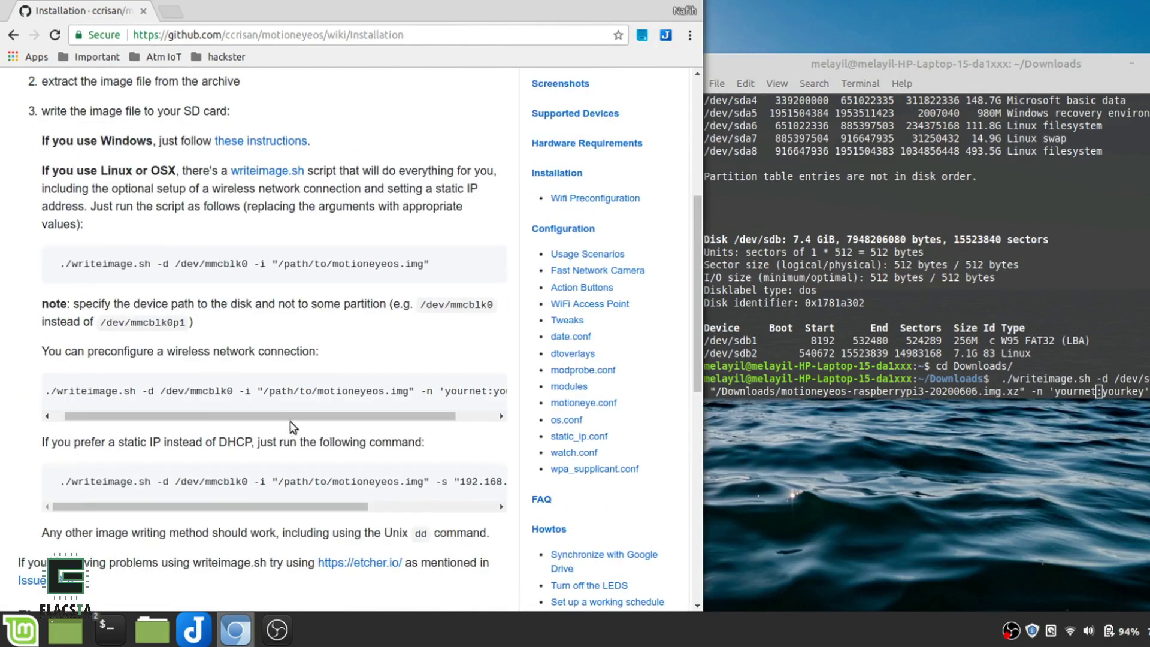
{"action": "scroll", "coordinate": [290, 413], "scroll_direction": "right", "scroll_amount": 1}
{"action": "scroll", "coordinate": [290, 413], "scroll_direction": "left", "scroll_amount": 1}
{"action": "left_click", "coordinate": [1145, 400]}
{"action": "key", "text": "BackSpace"}
{"action": "key", "text": "BackSpace"}
{"action": "key", "text": "BackSpace"}
{"action": "key", "text": "BackSpace"}
{"action": "key", "text": "BackSpace"}
{"action": "key", "text": "BackSpace"}
{"action": "key", "text": "BackSpace"}
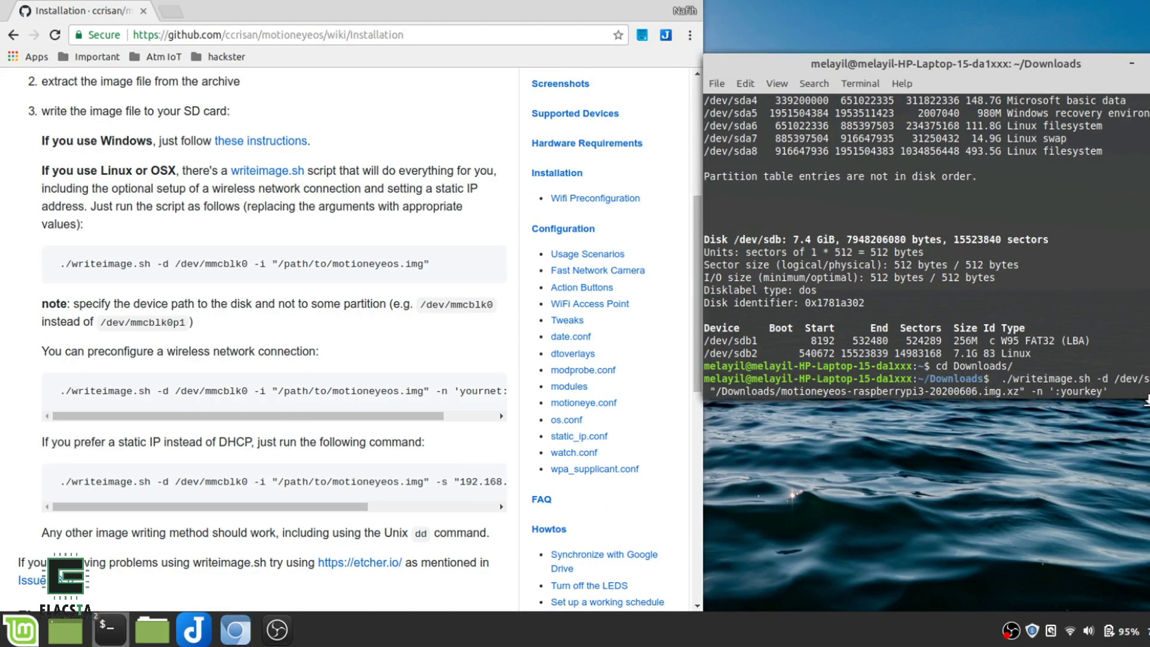
{"action": "type", "text": "Melayi"}
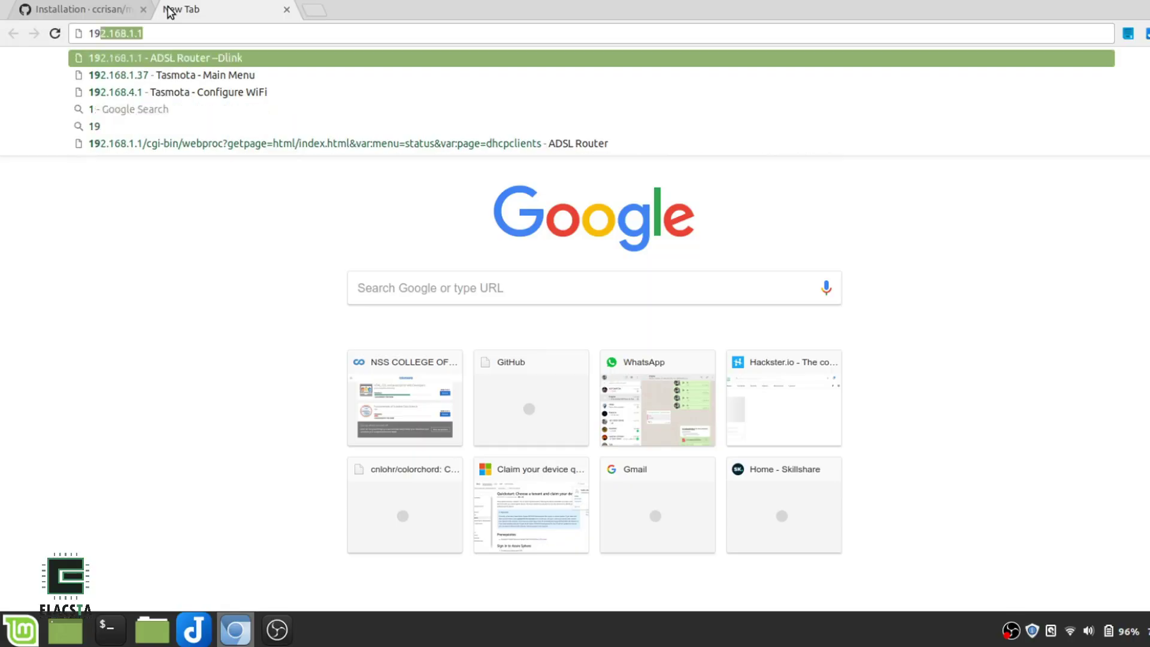
Log in to the router at 192.168.1.1 and open STATUS > DHCP Clients to find 192.168.1.38
{"action": "type", "text": "2"}
{"action": "key", "text": "Return"}
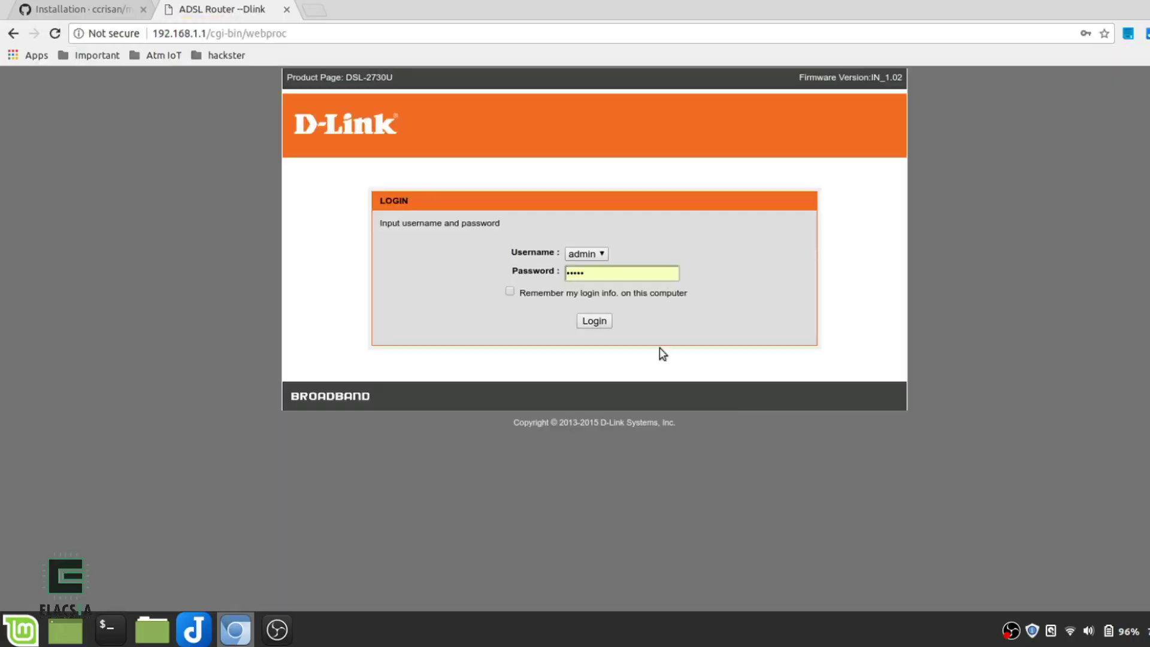
{"action": "left_click", "coordinate": [587, 323]}
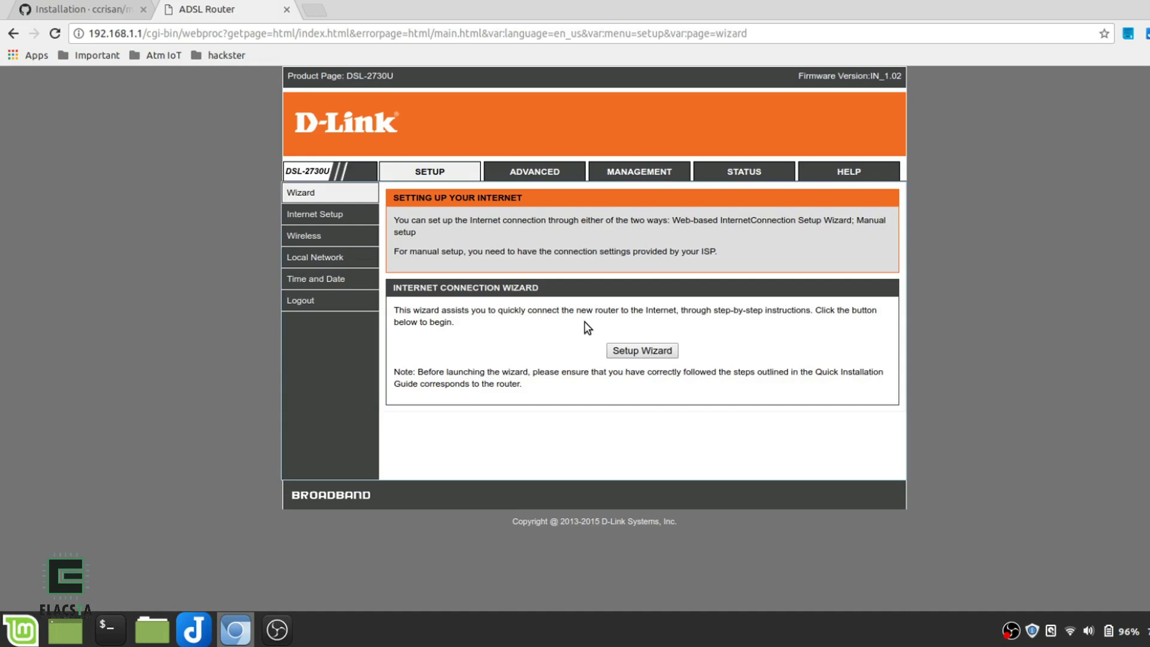
{"action": "left_click", "coordinate": [746, 173]}
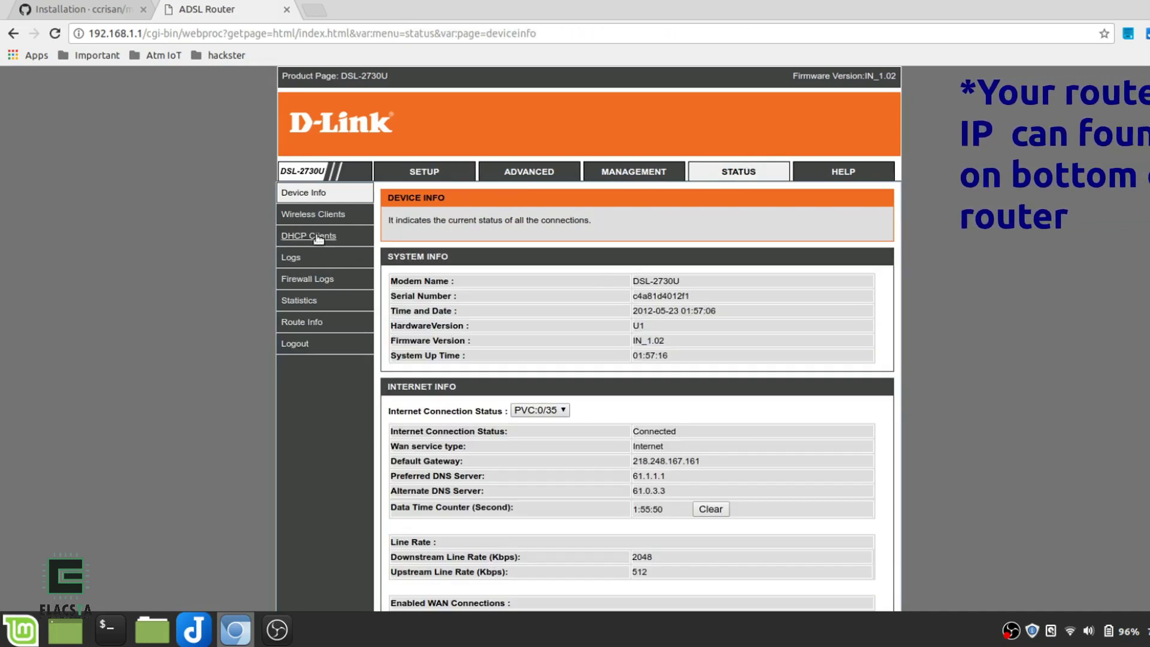
{"action": "left_click", "coordinate": [318, 237]}
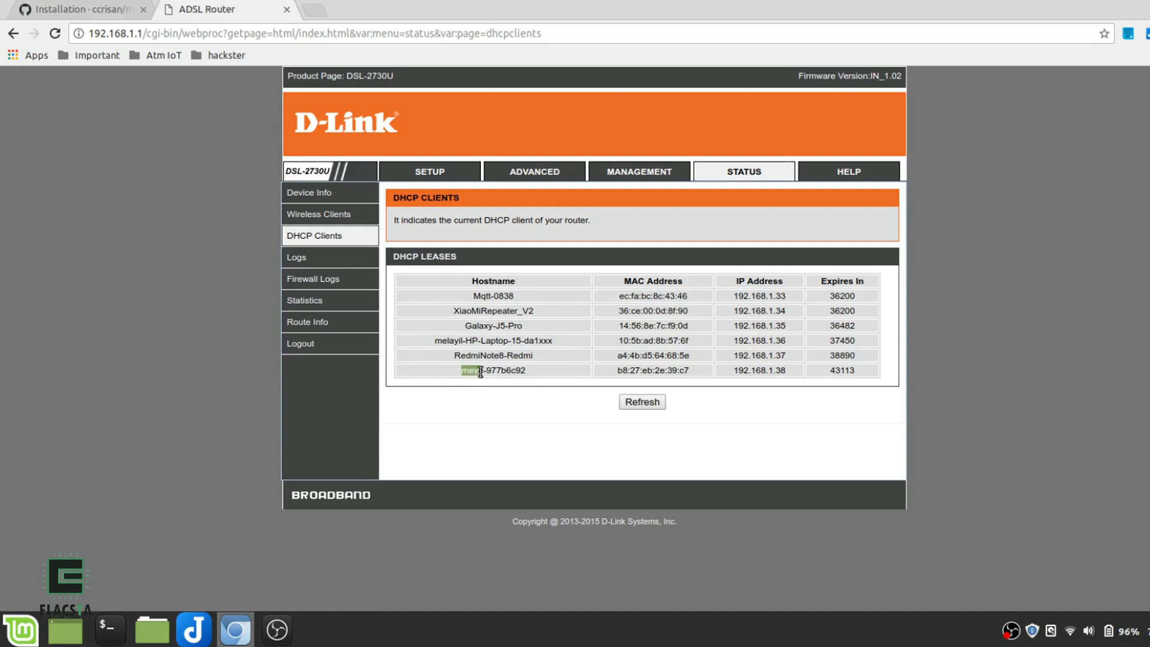
Copy 192.168.1.38 into a new tab, load motionEye there, and log in as admin
{"action": "double_click", "coordinate": [734, 371]}
{"action": "key", "text": "ctrl+c"}
{"action": "left_click", "coordinate": [314, 10]}
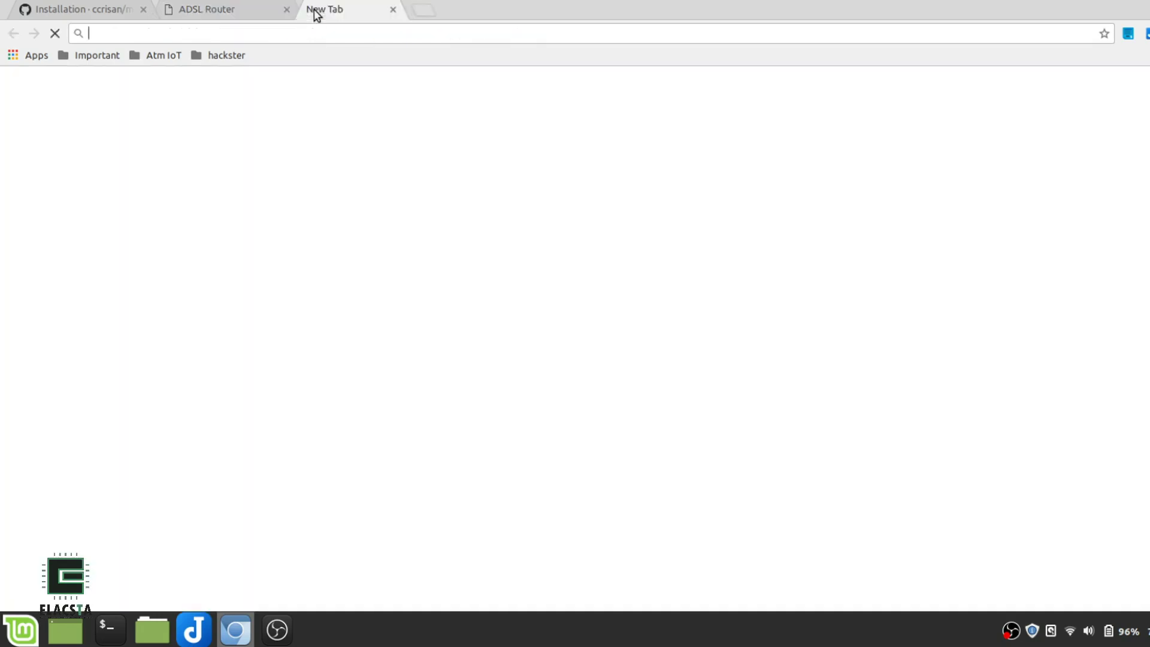
{"action": "key", "text": "ctrl+v"}
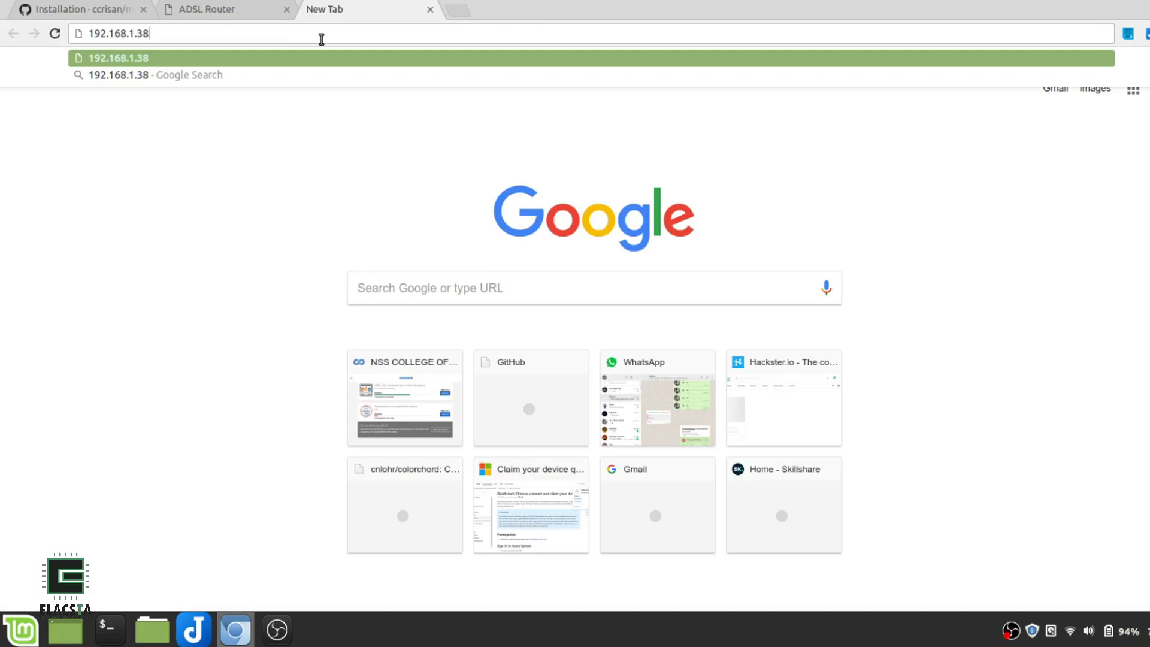
{"action": "key", "text": "Return"}
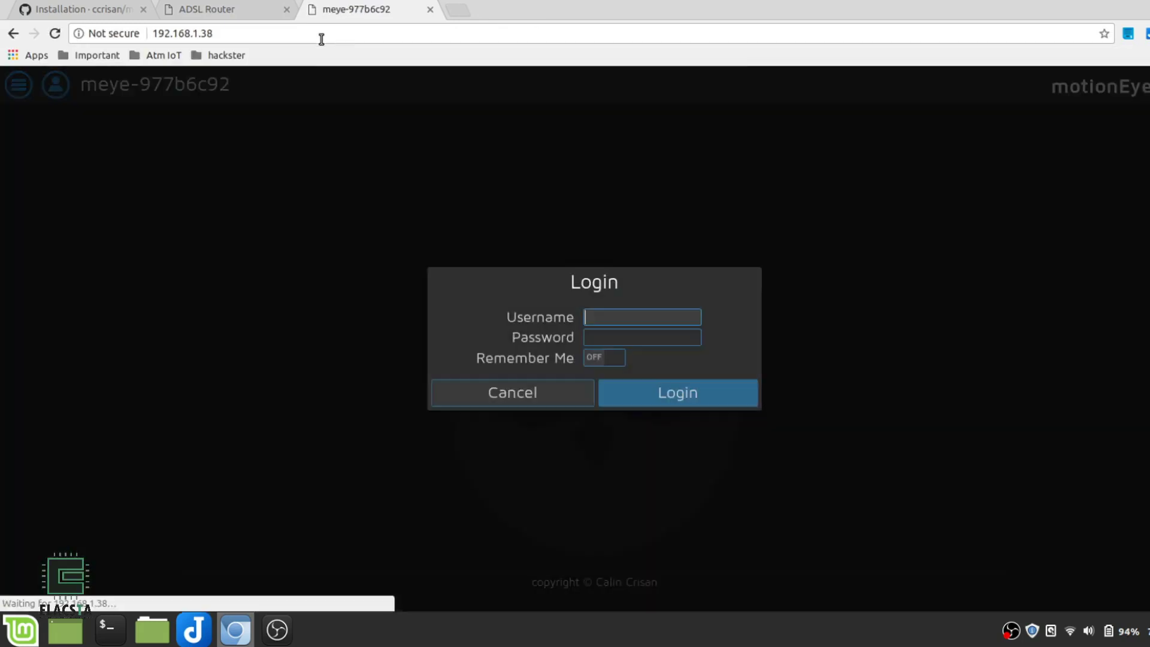
{"action": "type", "text": "a"}
{"action": "left_click", "coordinate": [610, 337]}
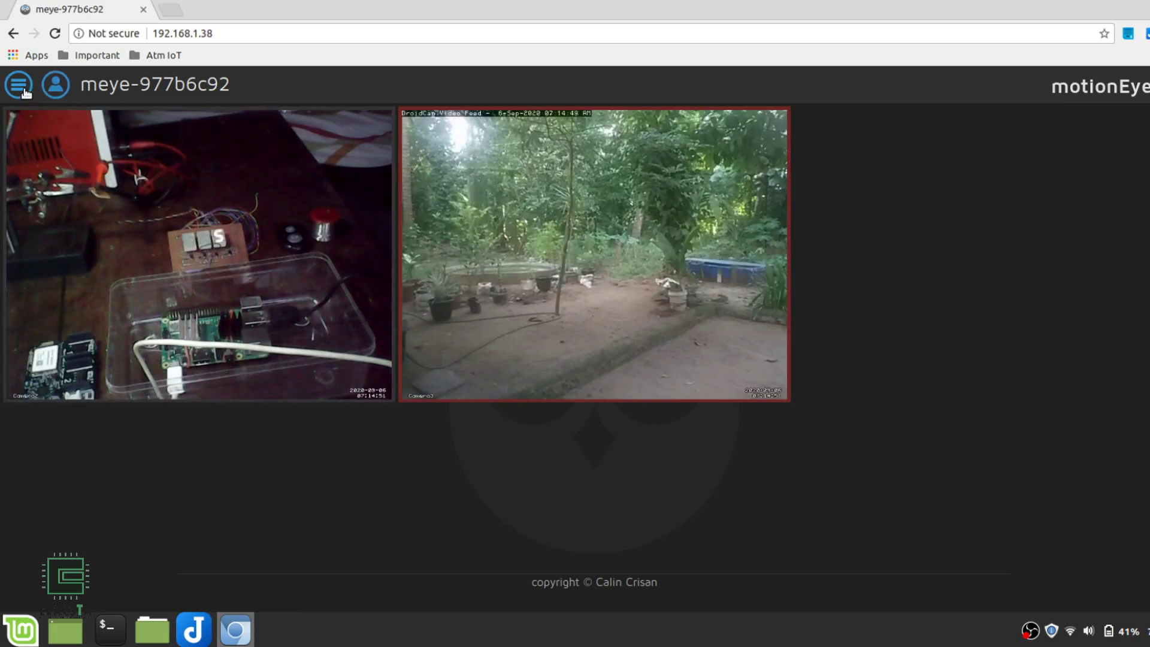
Look up Camera3's Video Streaming port, 8083, in the motionEye settings
{"action": "left_click", "coordinate": [24, 90]}
{"action": "left_click", "coordinate": [94, 89]}
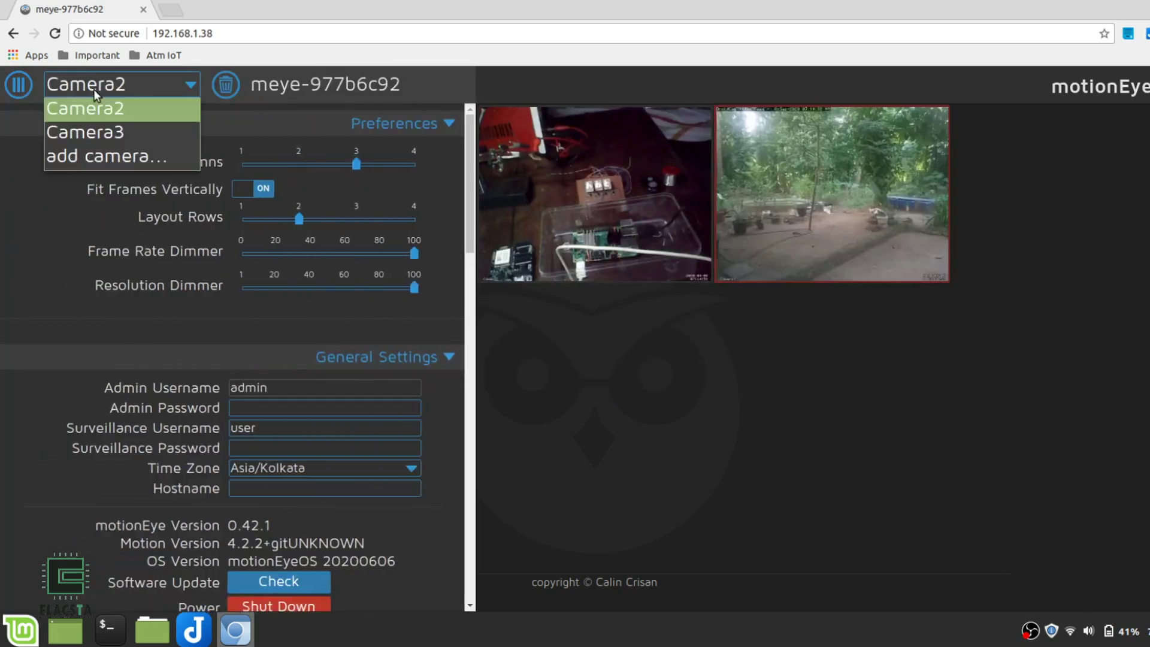
{"action": "left_click", "coordinate": [95, 130]}
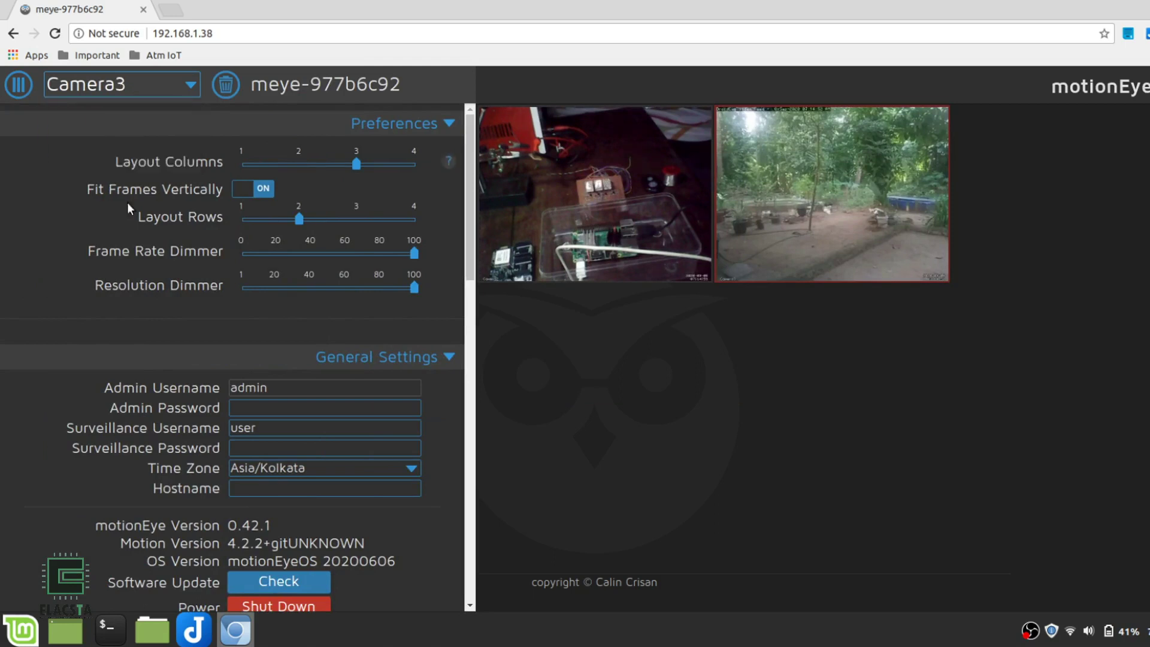
{"action": "scroll", "coordinate": [169, 364], "scroll_direction": "down", "scroll_amount": 8}
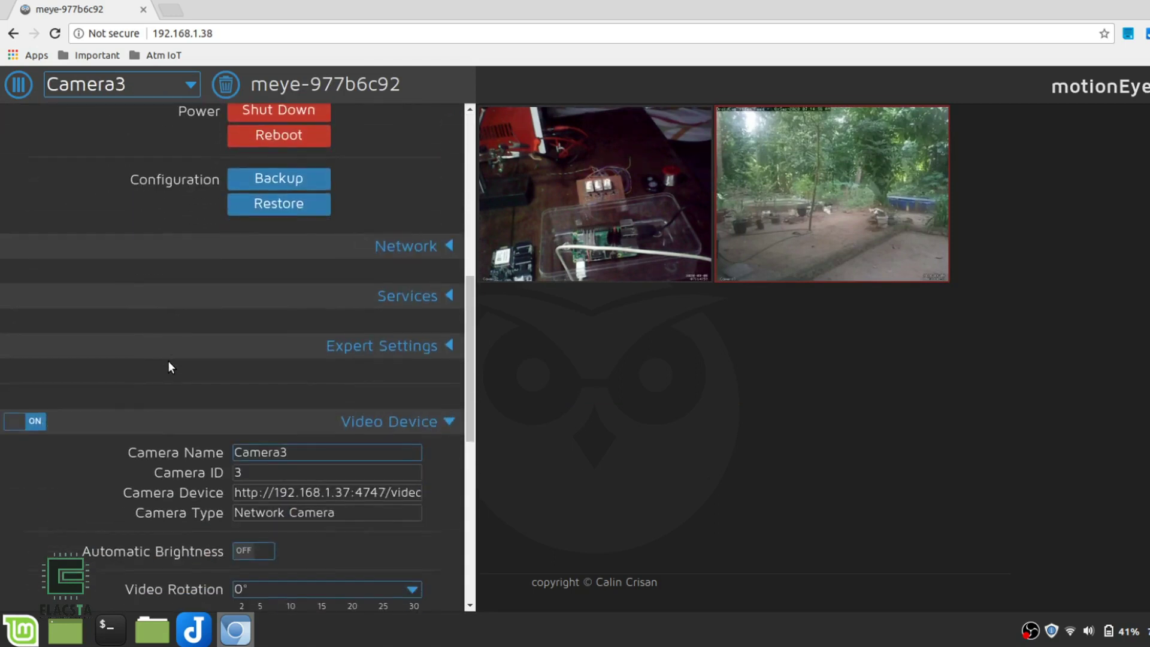
{"action": "scroll", "coordinate": [168, 361], "scroll_direction": "down", "scroll_amount": 8}
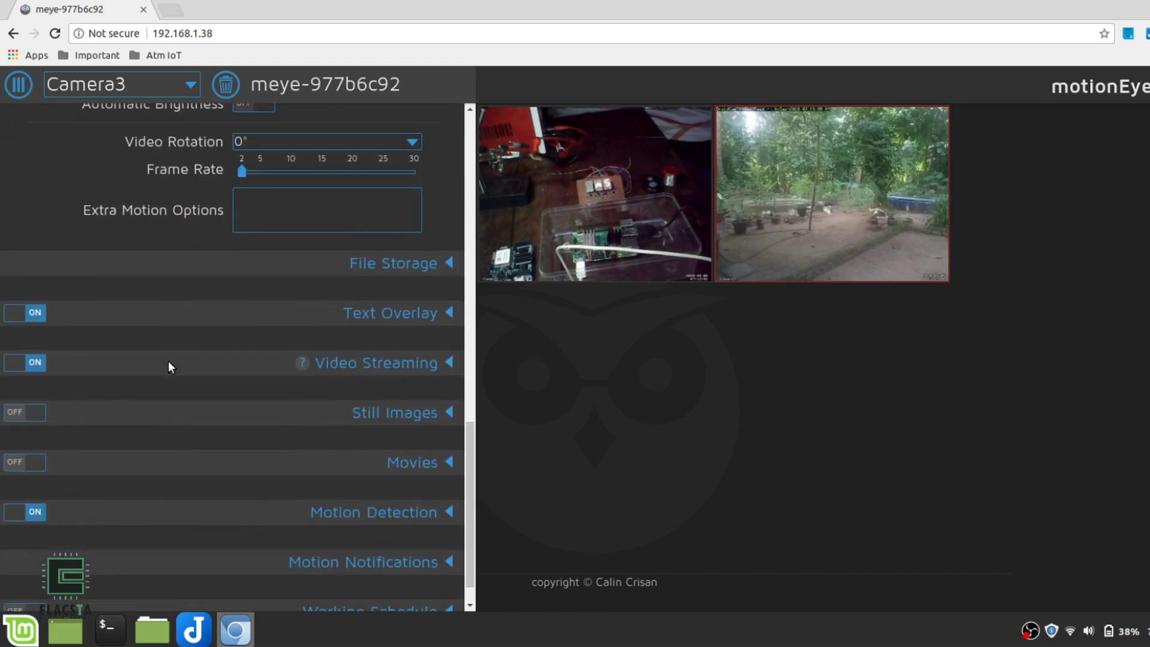
{"action": "left_click", "coordinate": [448, 363]}
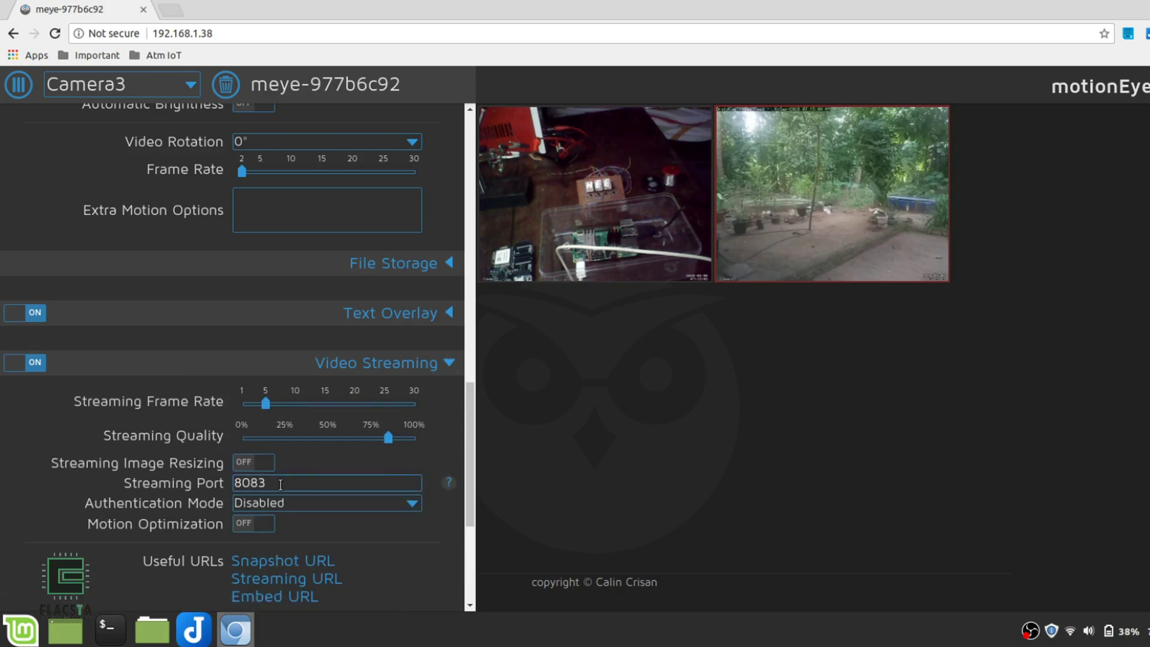
{"action": "double_click", "coordinate": [255, 482]}
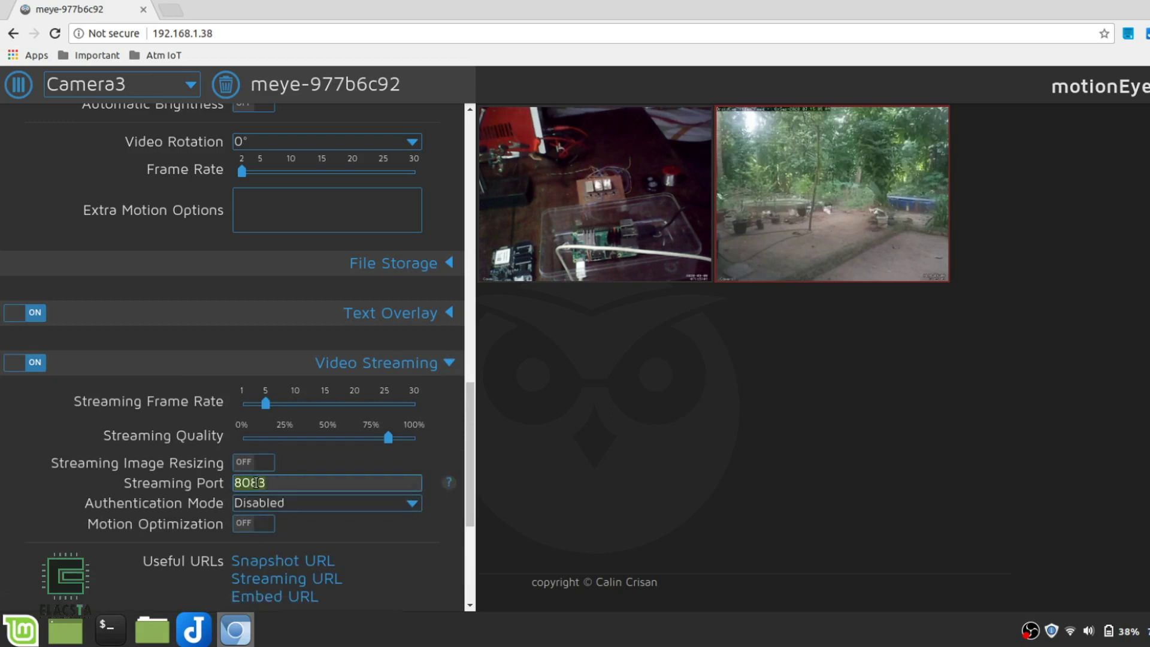
Load 192.168.1.38:8083 in a new browser tab
{"action": "left_click", "coordinate": [170, 10]}
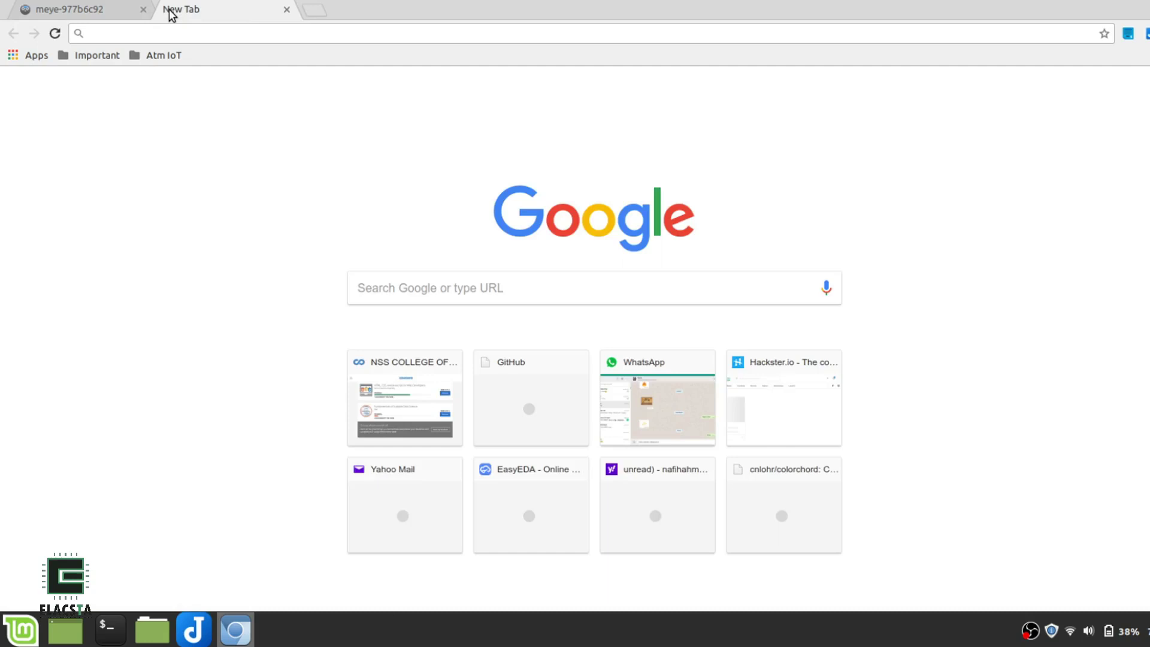
{"action": "type", "text": "192.168.1.38:8083"}
{"action": "key", "text": "Return"}
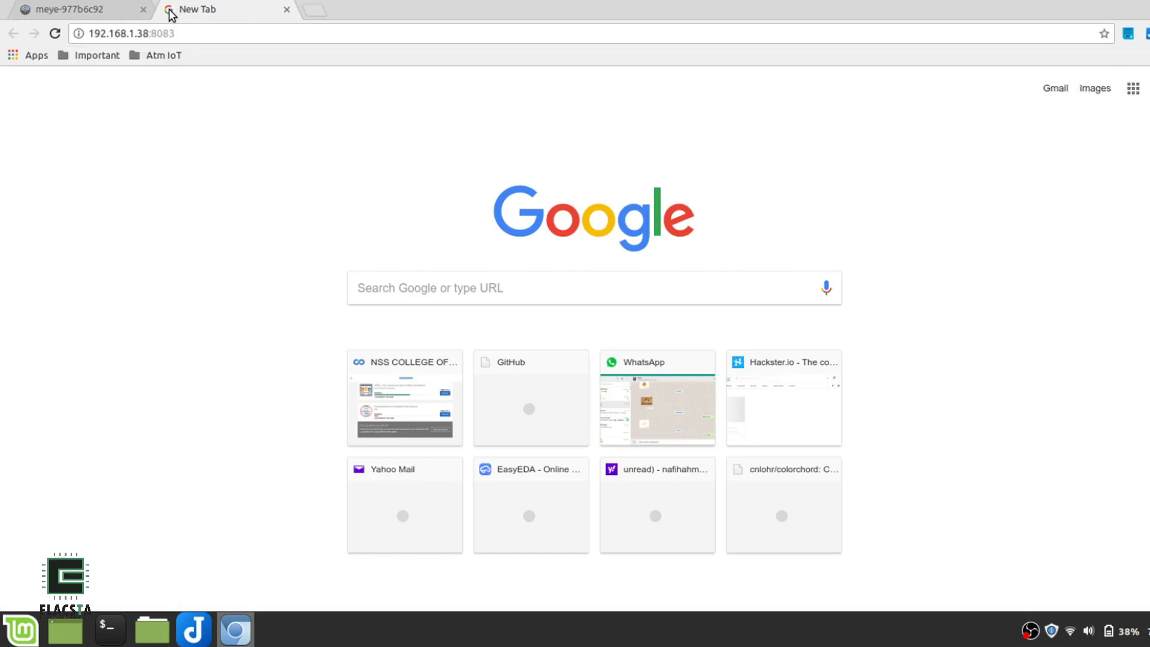
Open the router's login page in a new tab and log in
{"action": "left_click", "coordinate": [314, 10]}
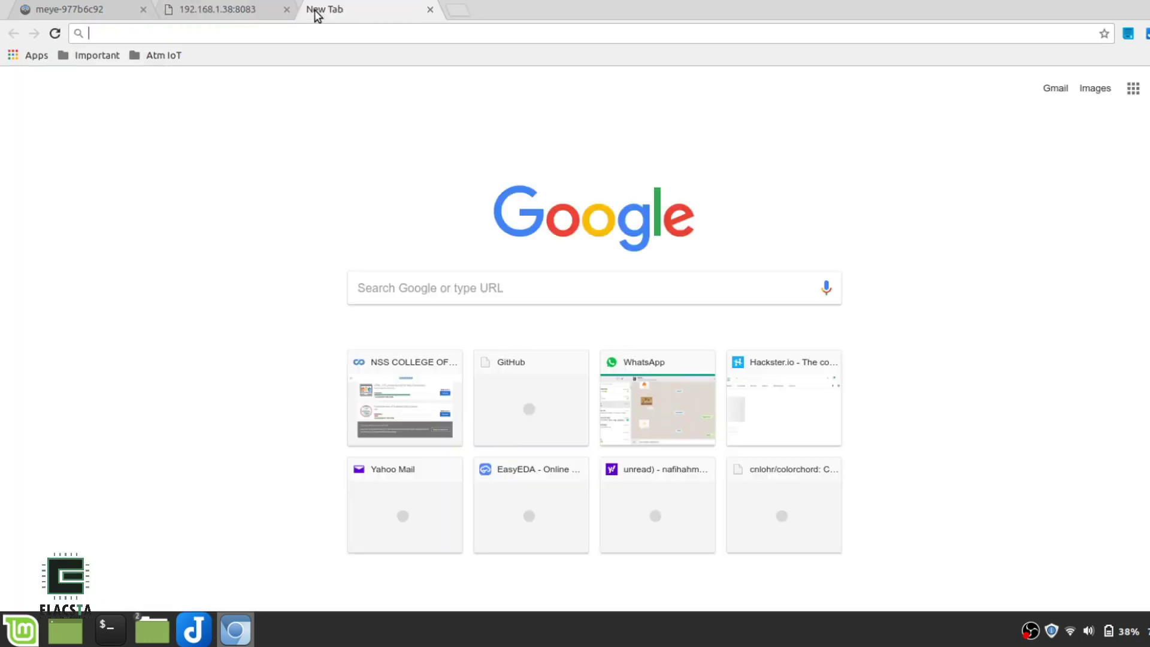
{"action": "type", "text": "192"}
{"action": "key", "text": "Down"}
{"action": "key", "text": "Down"}
{"action": "key", "text": "Up"}
{"action": "key", "text": "Return"}
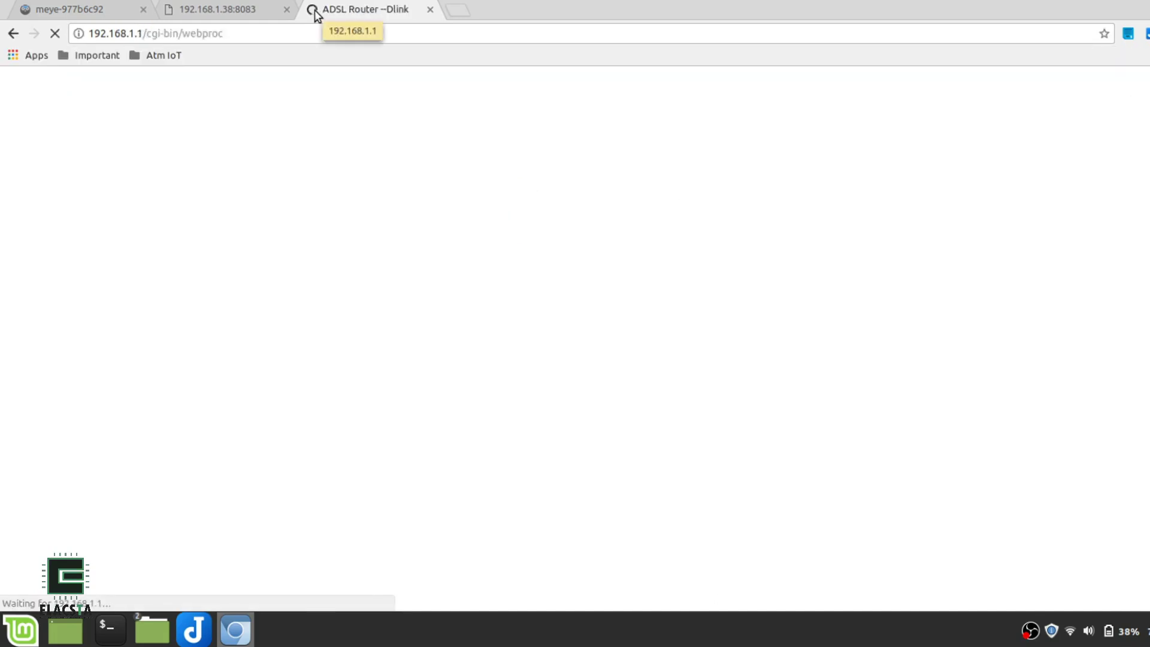
{"action": "left_click", "coordinate": [599, 320]}
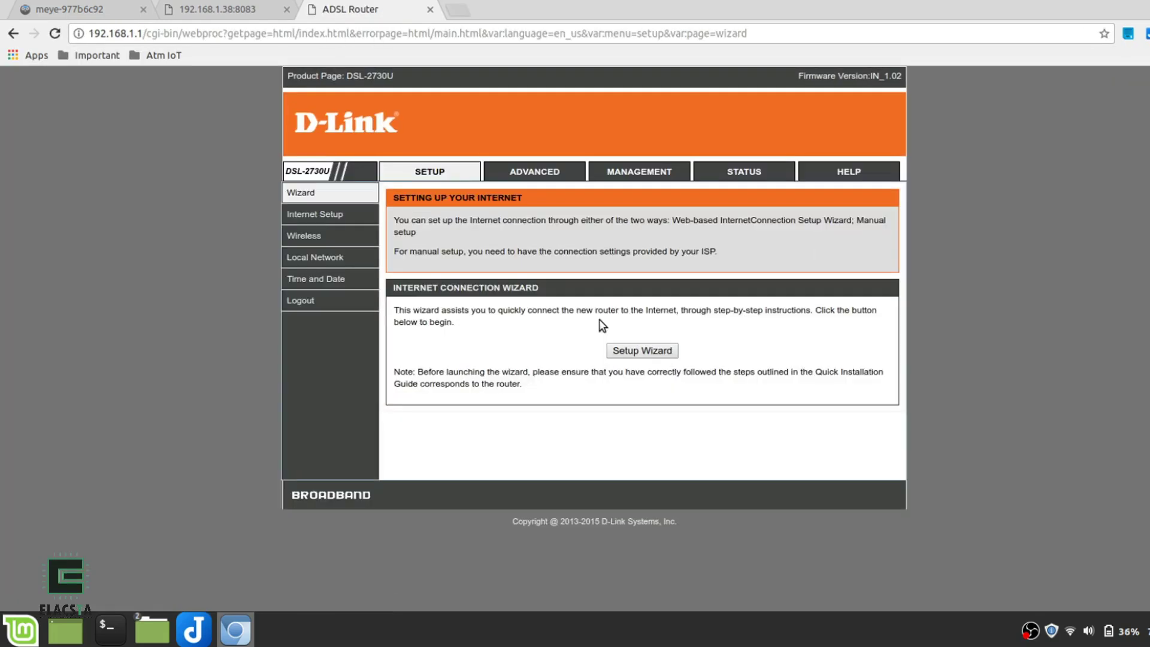
In ADVANCED > Port Forwarding, start a custom server entry named Camera
{"action": "left_click", "coordinate": [548, 171]}
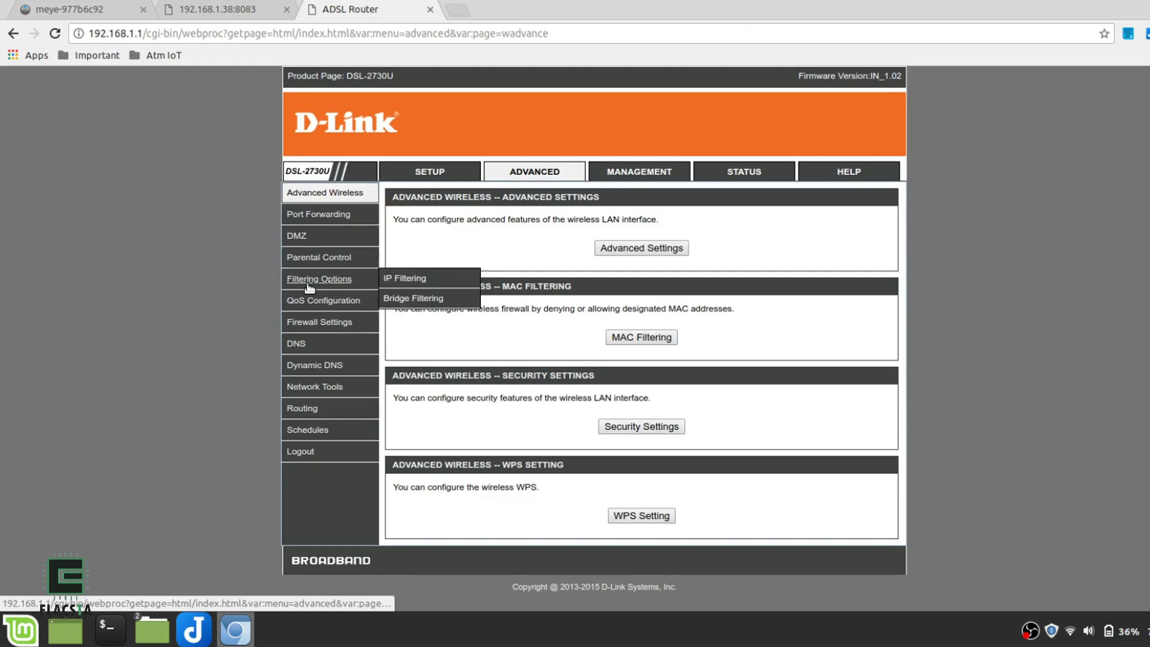
{"action": "left_click", "coordinate": [321, 215]}
{"action": "scroll", "coordinate": [506, 384], "scroll_direction": "down", "scroll_amount": 3}
{"action": "left_click", "coordinate": [626, 375]}
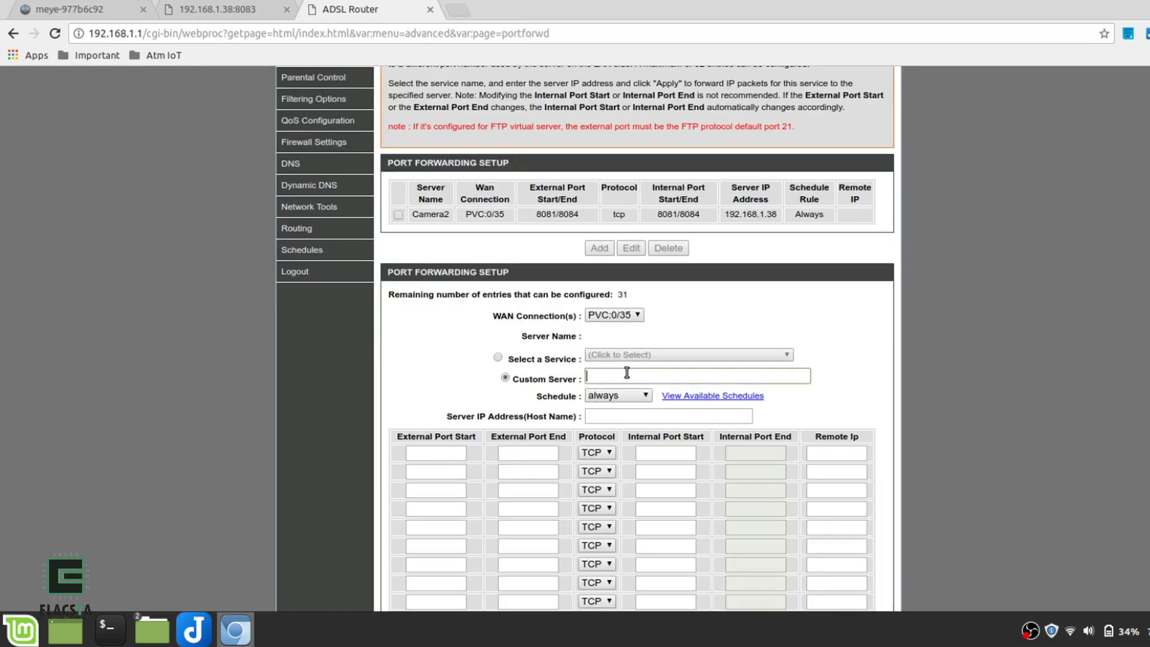
{"action": "type", "text": "Camera"}
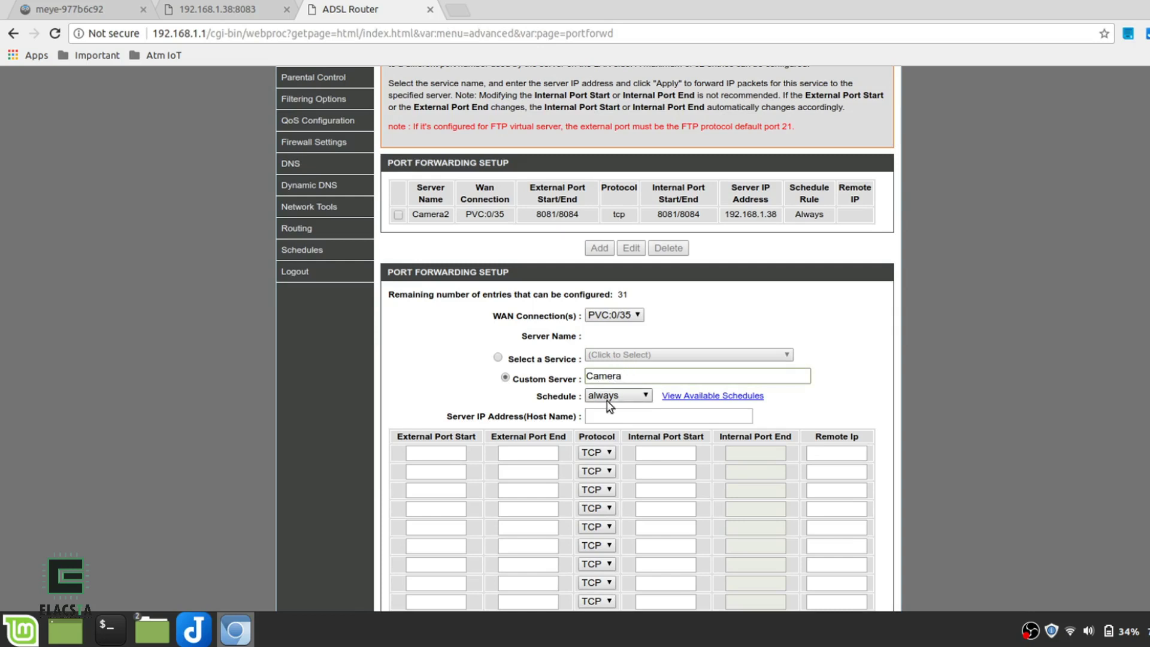
{"action": "left_click", "coordinate": [607, 415]}
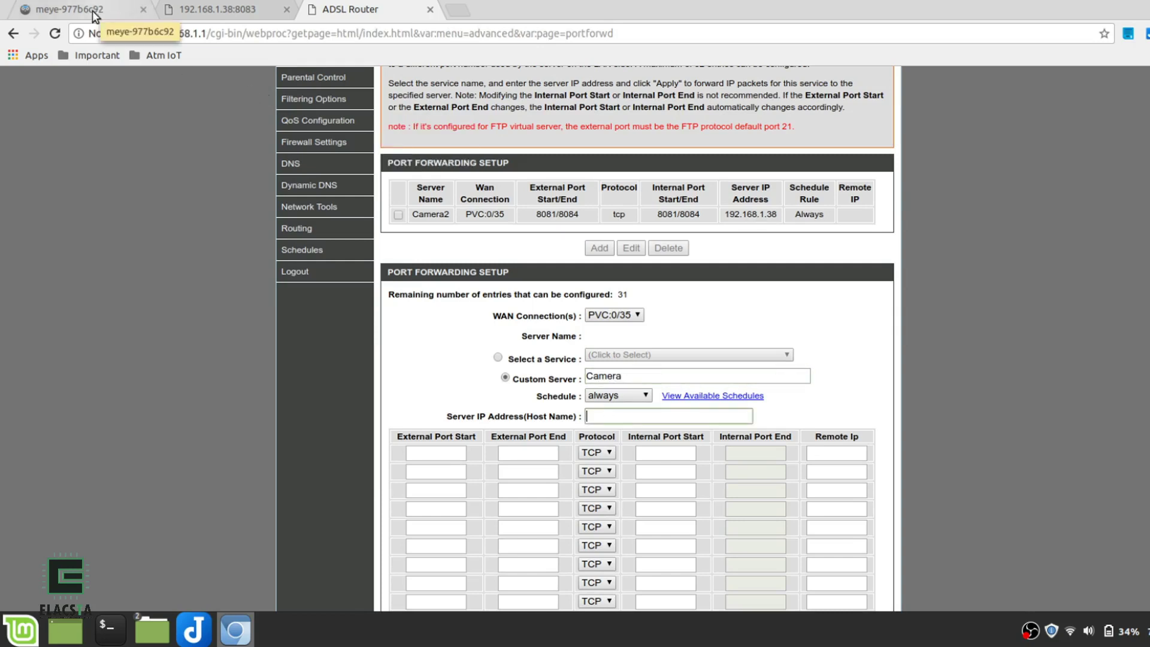
{"action": "left_click", "coordinate": [120, 10]}
{"action": "left_click", "coordinate": [162, 35]}
{"action": "left_click", "coordinate": [167, 33]}
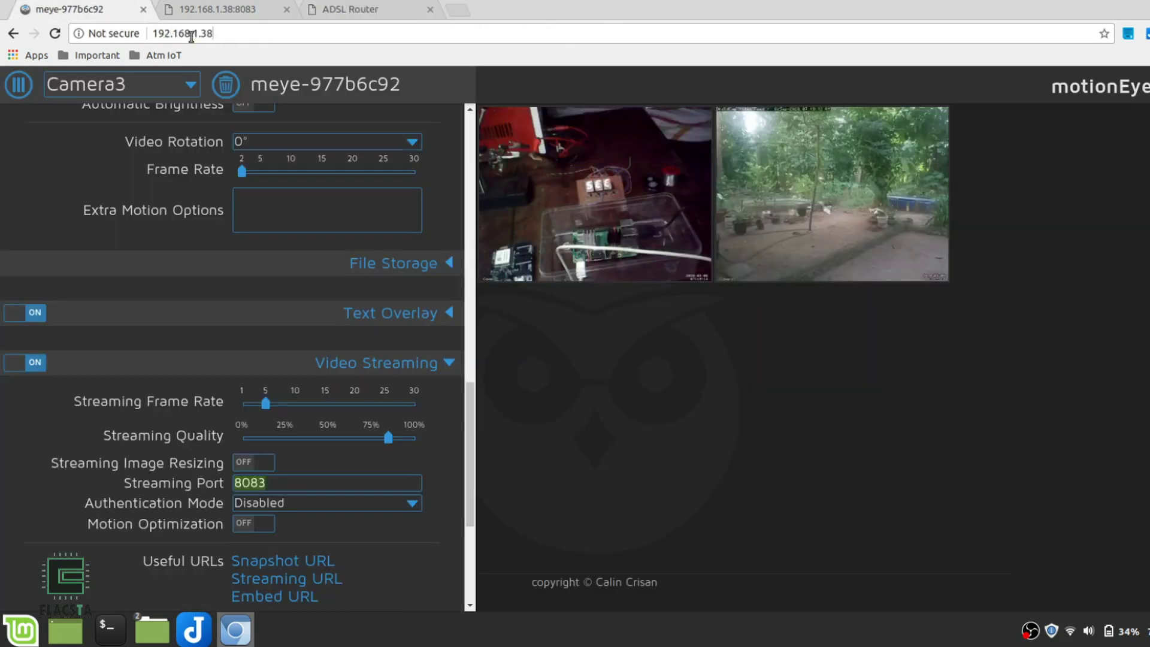
{"action": "left_click_drag", "start_coordinate": [215, 35], "coordinate": [154, 38]}
{"action": "key", "text": "ctrl+c"}
{"action": "left_click", "coordinate": [350, 9]}
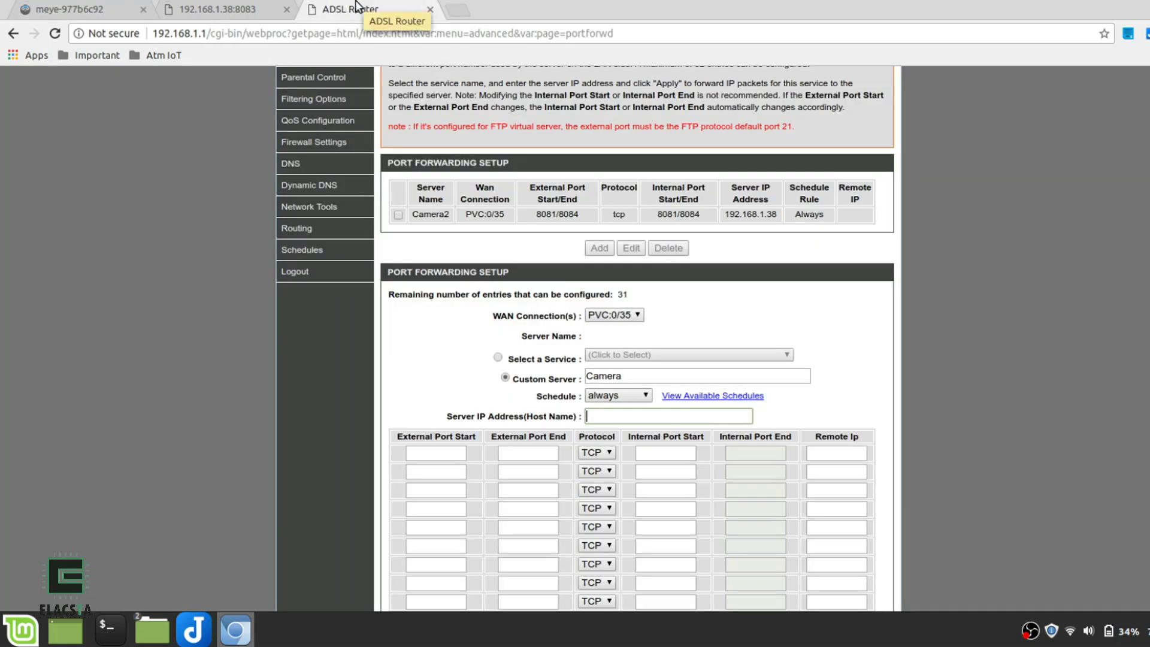
{"action": "key", "text": "ctrl+v"}
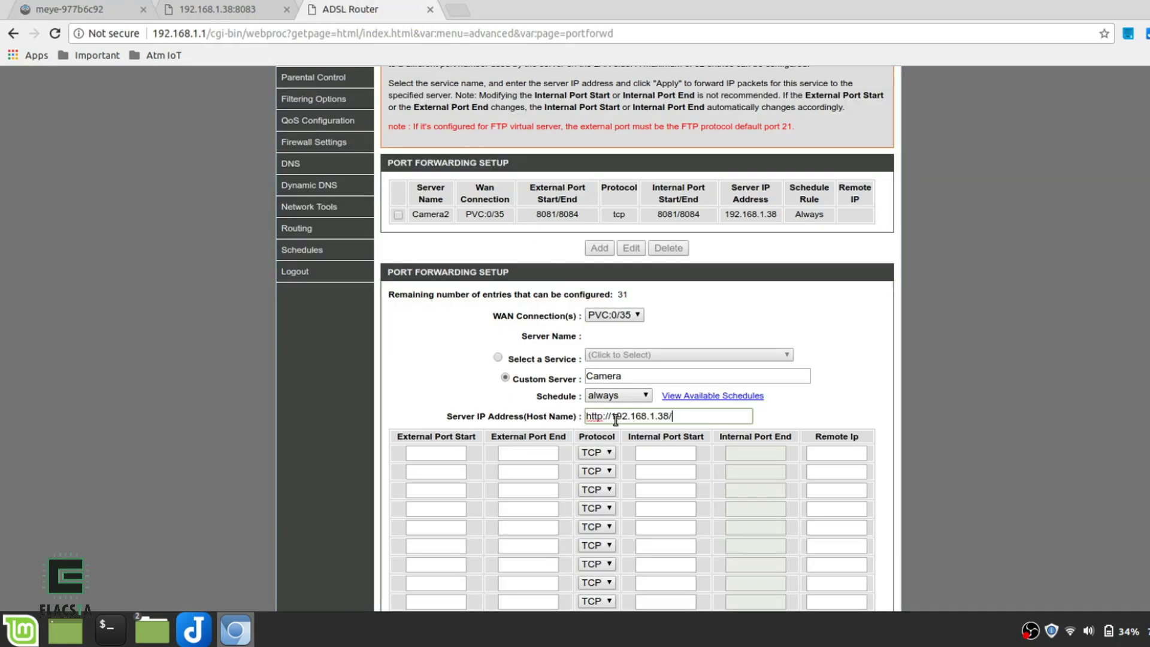
{"action": "left_click_drag", "start_coordinate": [614, 420], "coordinate": [584, 418]}
{"action": "key", "text": "BackSpace"}
{"action": "key", "text": "End"}
{"action": "key", "text": "BackSpace"}
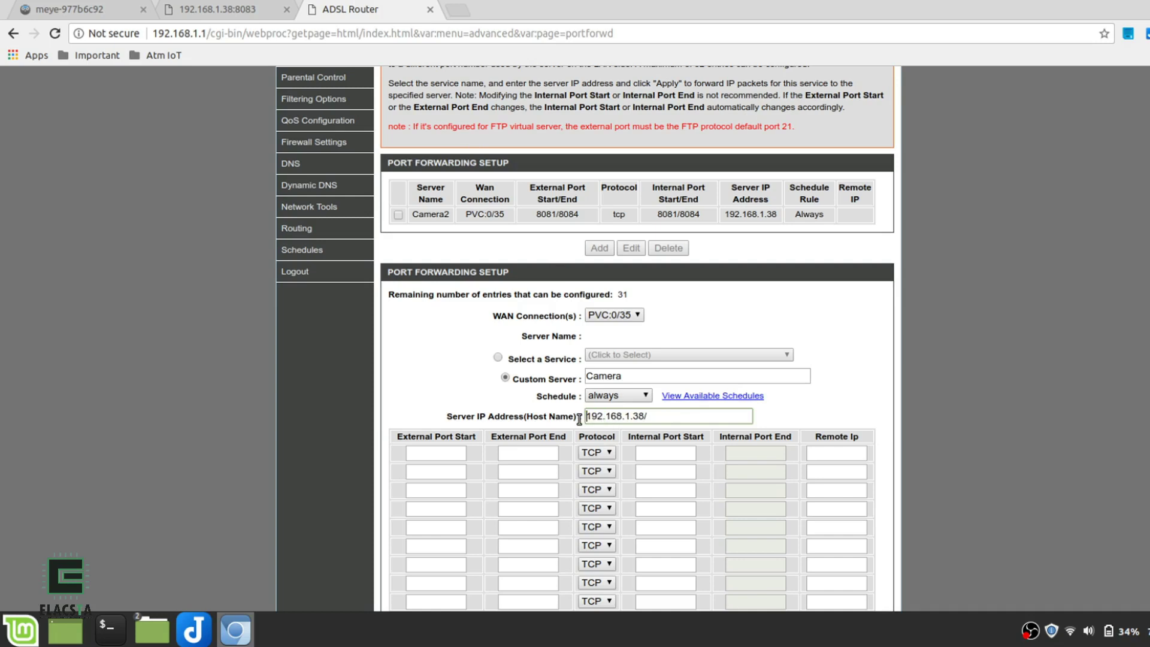
Set external port 8081 and internal port 8083, then apply the forwarding rule
{"action": "scroll", "coordinate": [421, 307], "scroll_direction": "down", "scroll_amount": 3}
{"action": "left_click", "coordinate": [422, 307]}
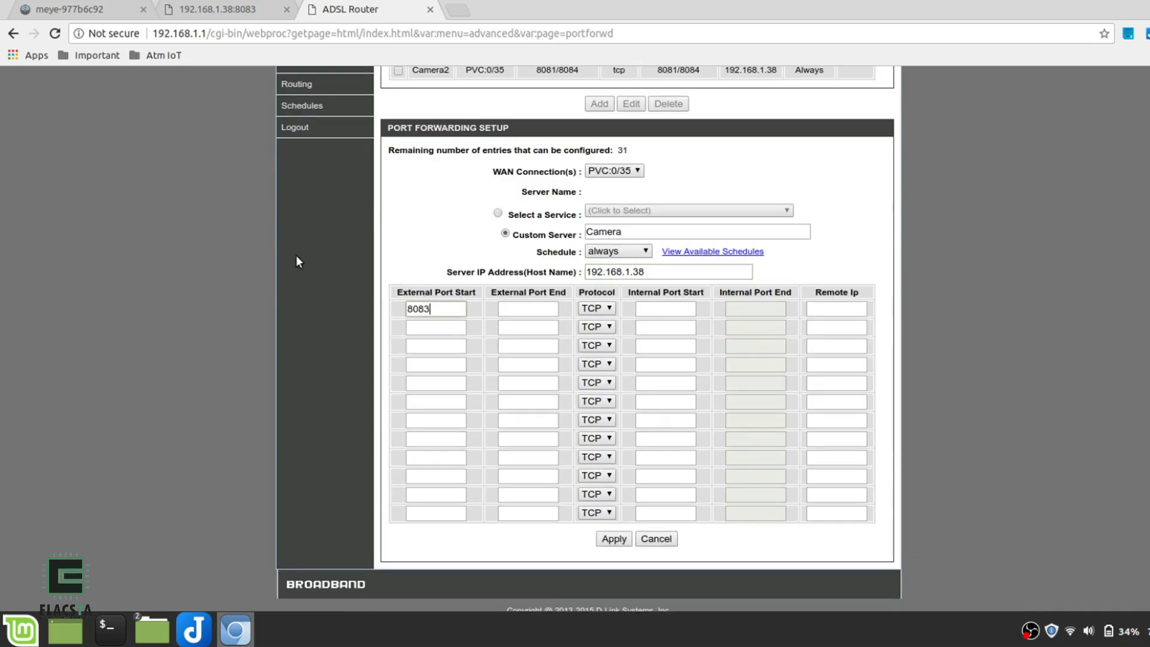
{"action": "left_click", "coordinate": [235, 9]}
{"action": "left_click", "coordinate": [95, 9]}
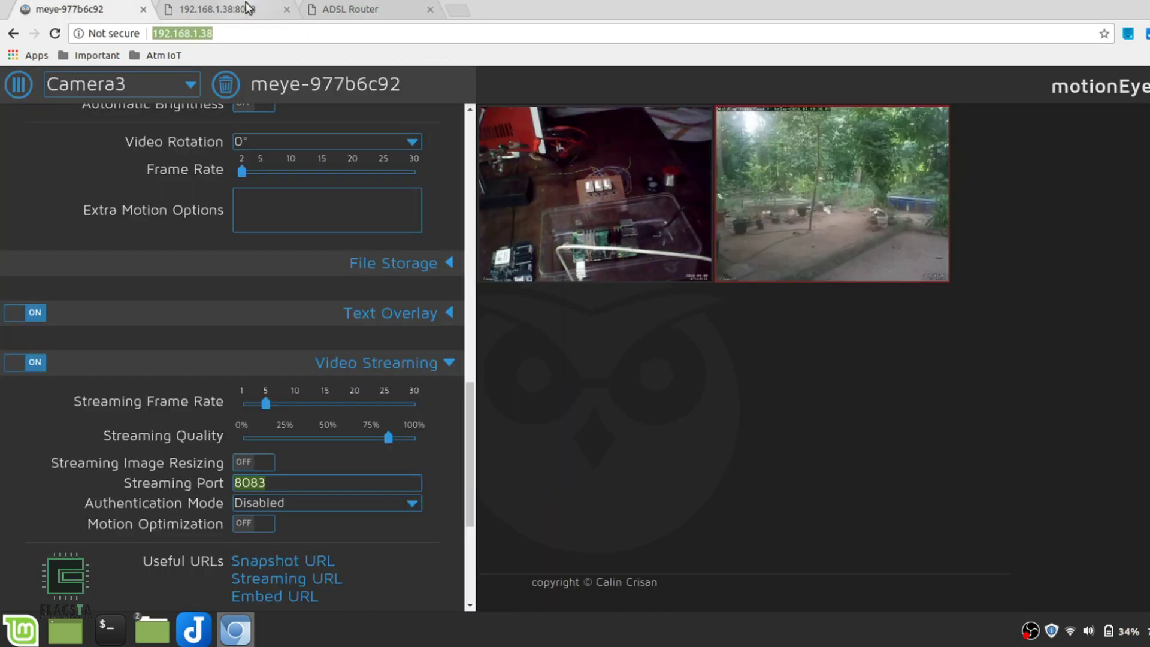
{"action": "left_click", "coordinate": [351, 9]}
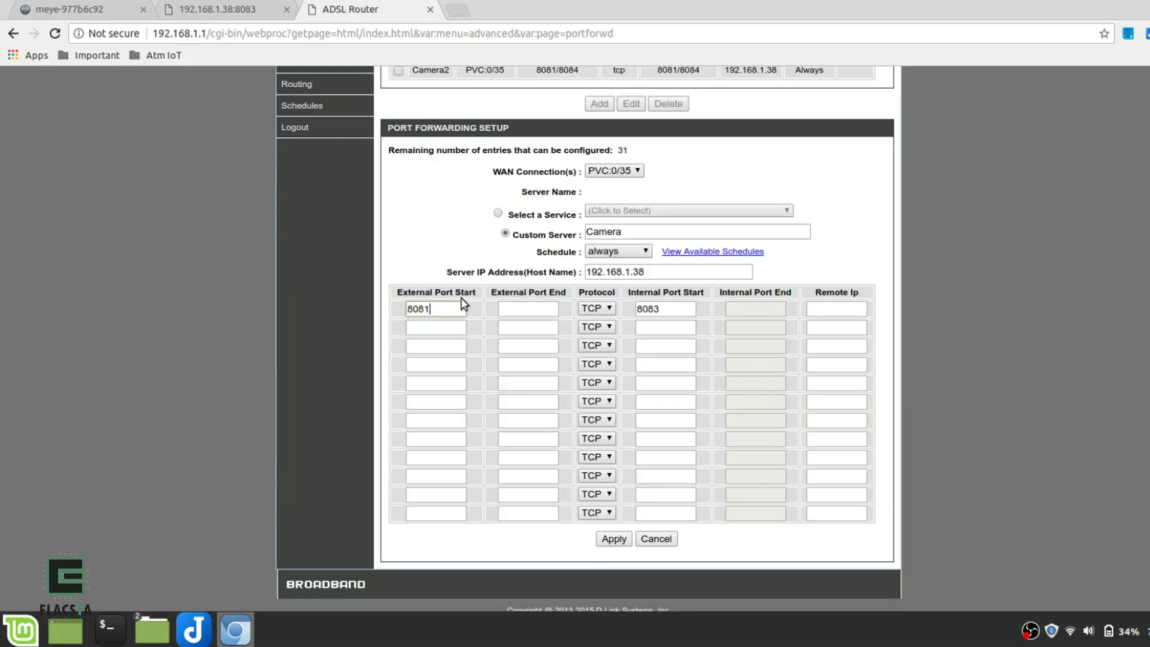
{"action": "left_click", "coordinate": [545, 309]}
{"action": "left_click", "coordinate": [614, 539]}
Open portchecktool.com in a new tab
{"action": "left_click", "coordinate": [456, 10]}
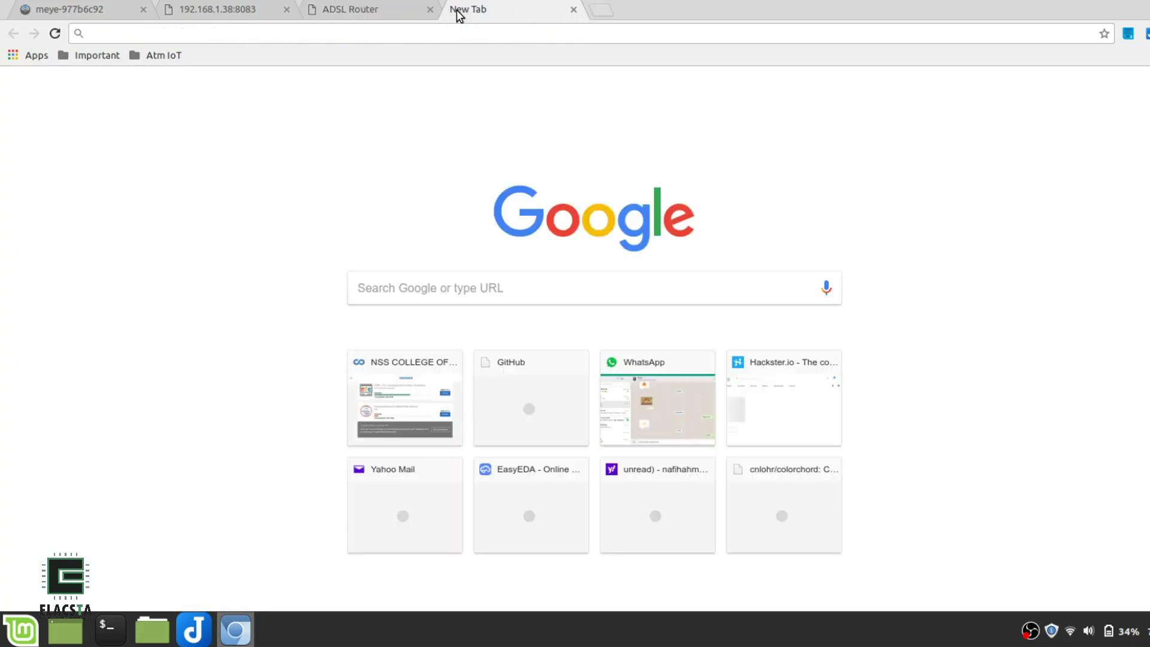
{"action": "type", "text": "che"}
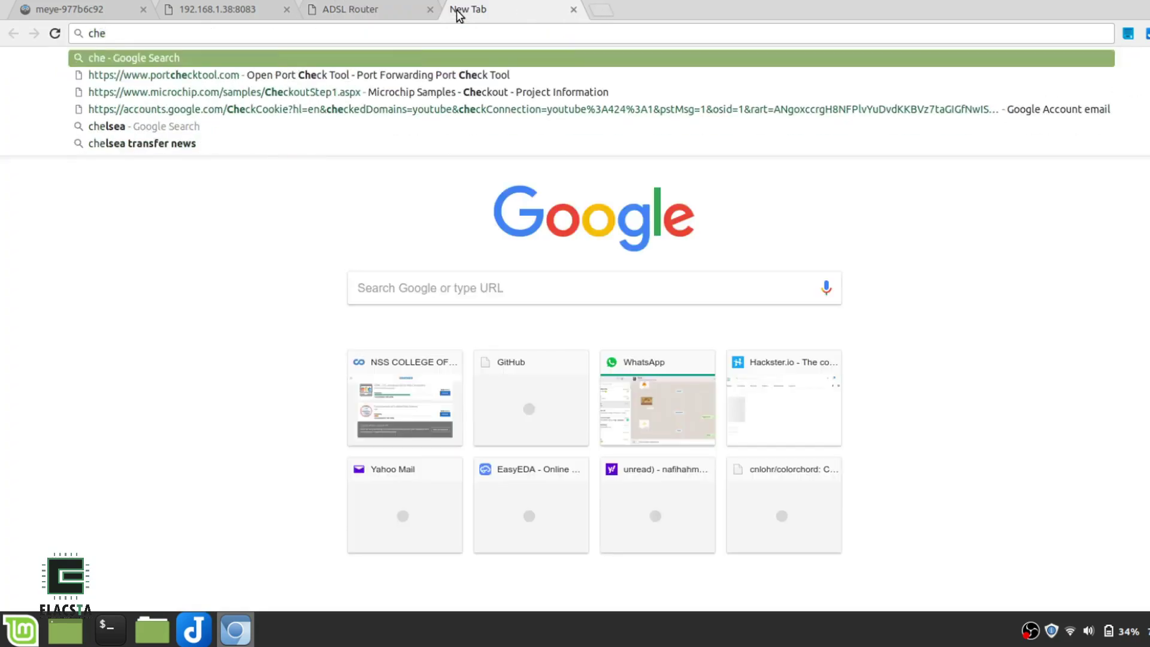
{"action": "key", "text": "Down"}
{"action": "key", "text": "Return"}
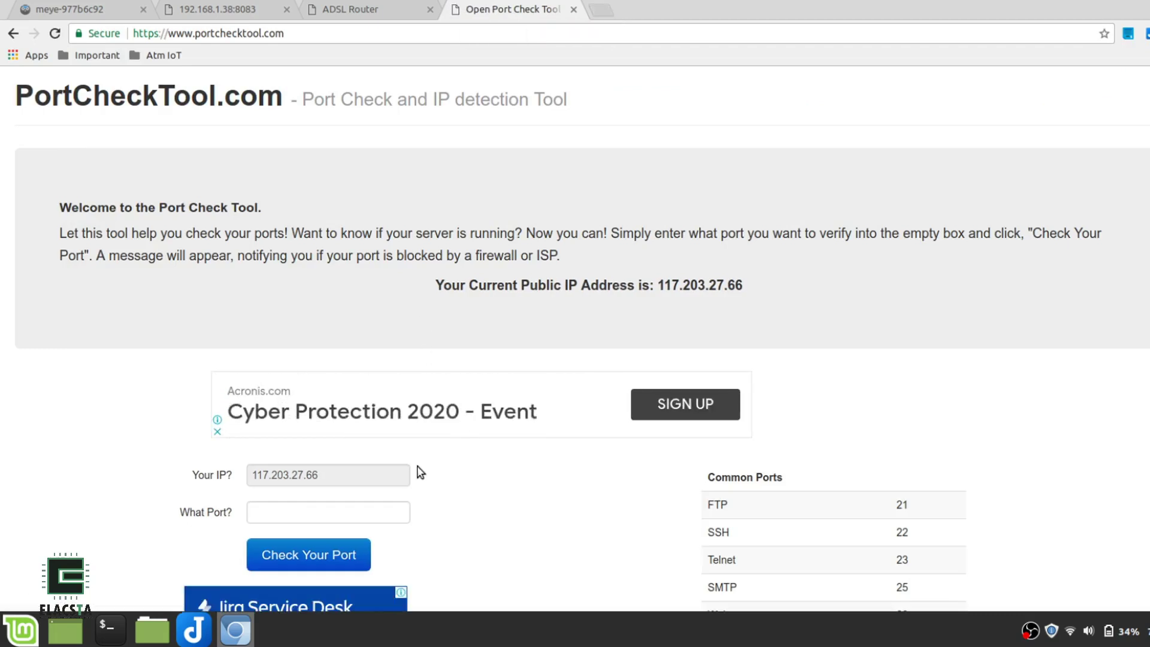
{"action": "scroll", "coordinate": [420, 471], "scroll_direction": "down", "scroll_amount": 3}
Check port 8083 and confirm it is reachable on the detected public IP
{"action": "left_click", "coordinate": [333, 403]}
{"action": "type", "text": "8083"}
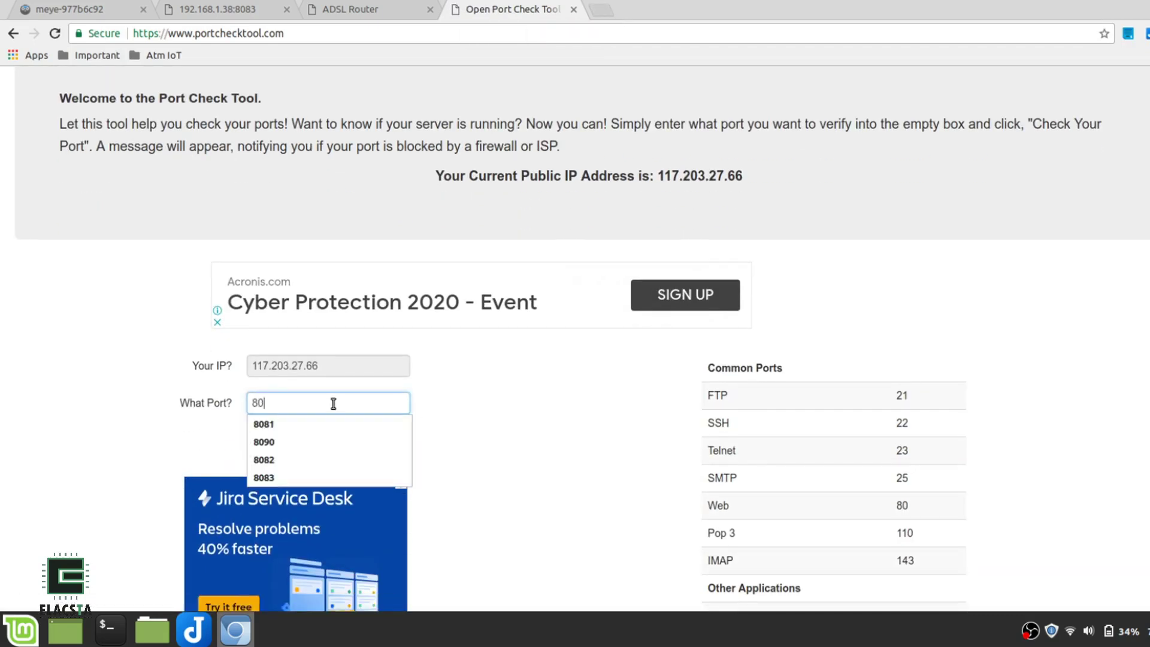
{"action": "left_click", "coordinate": [304, 447]}
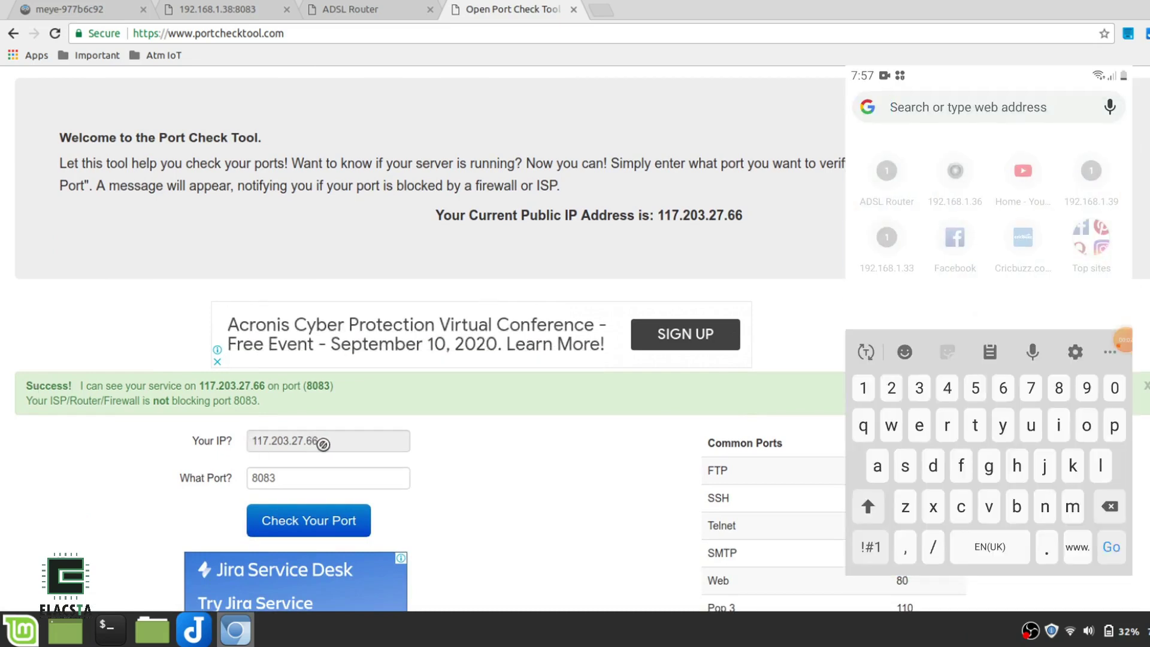
{"action": "double_click", "coordinate": [256, 439]}
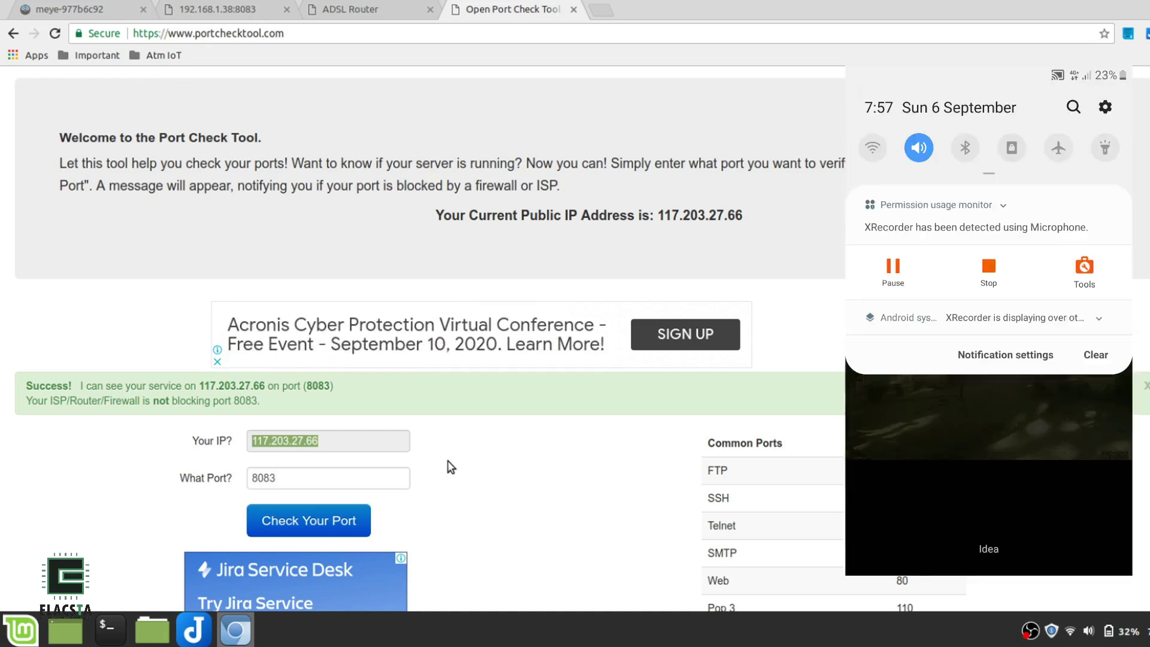
{"action": "left_click", "coordinate": [766, 212]}
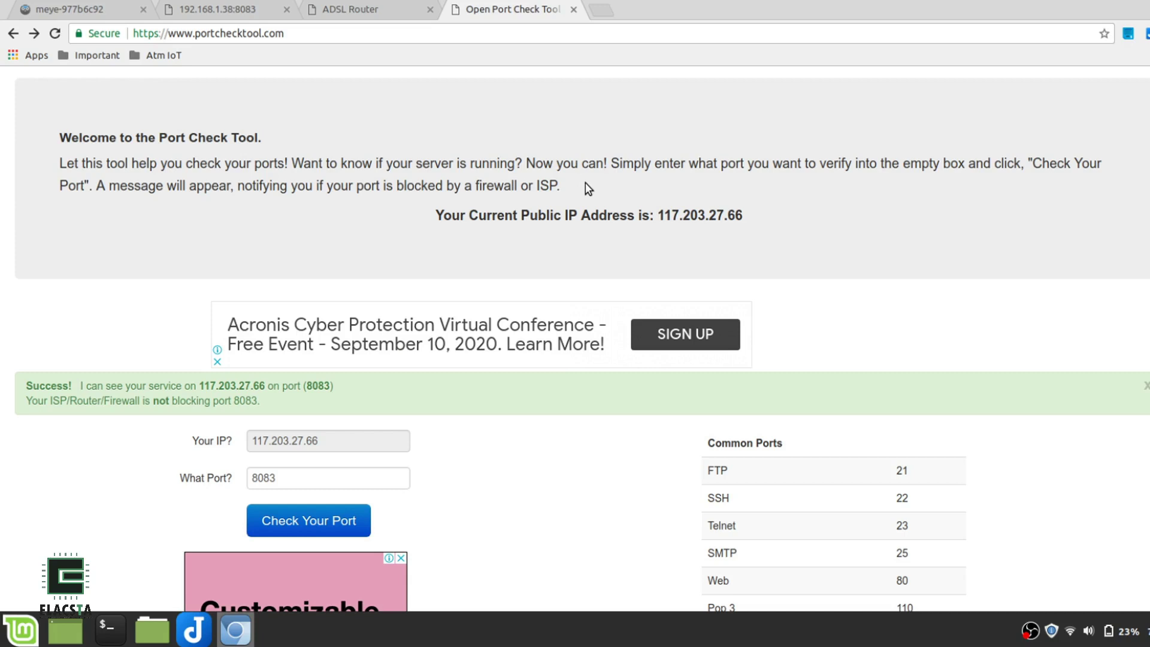
Go to noip.com, open the account page with its hostnames, then return to the router tab
{"action": "left_click", "coordinate": [388, 33]}
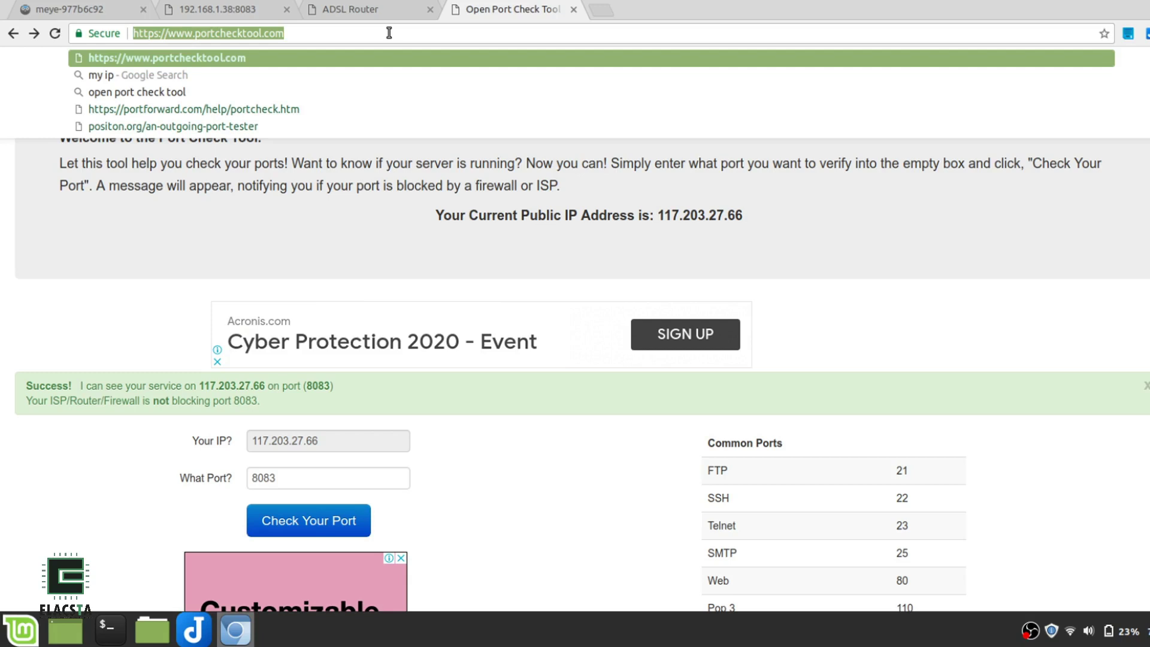
{"action": "type", "text": "noip"}
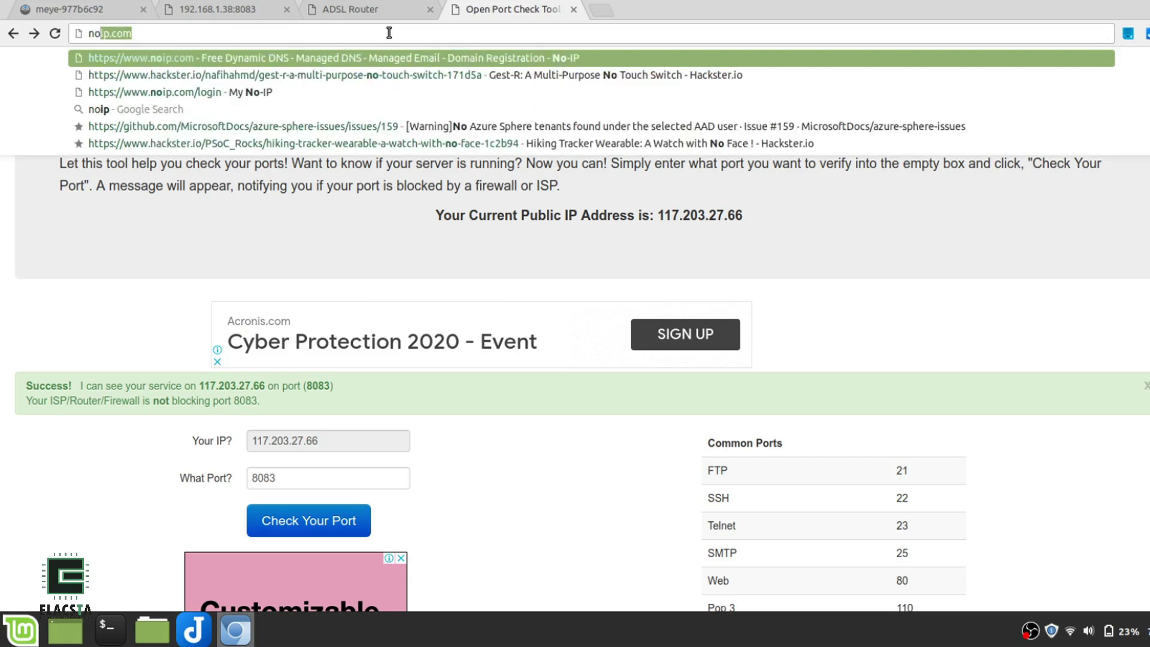
{"action": "key", "text": "Return"}
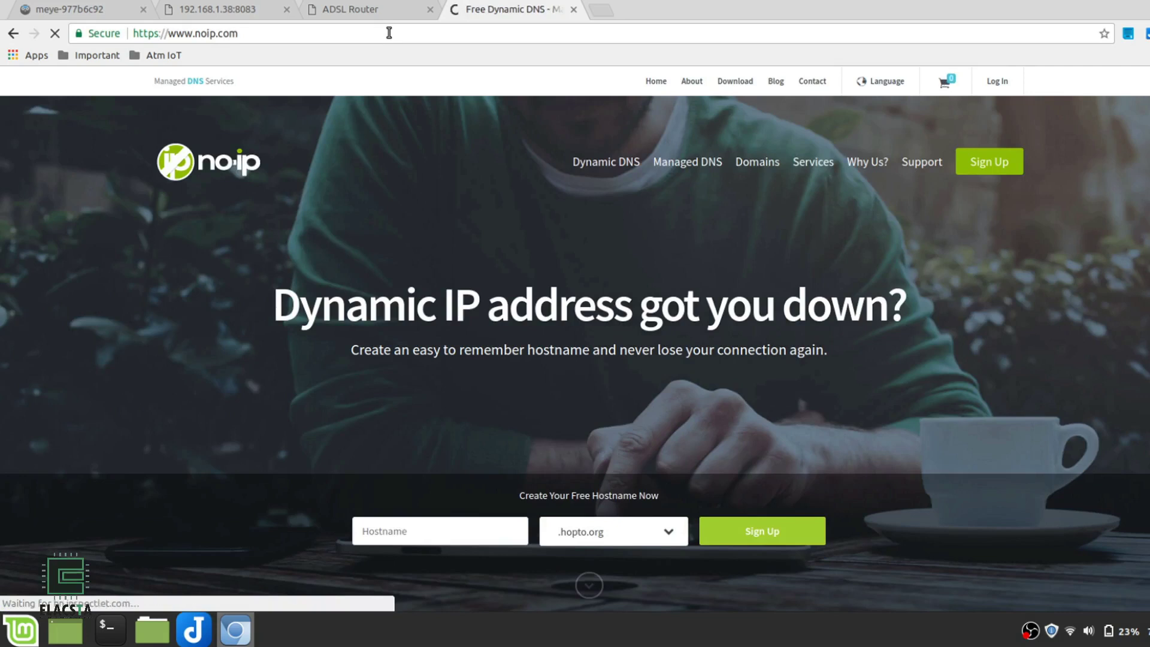
{"action": "left_click", "coordinate": [974, 160]}
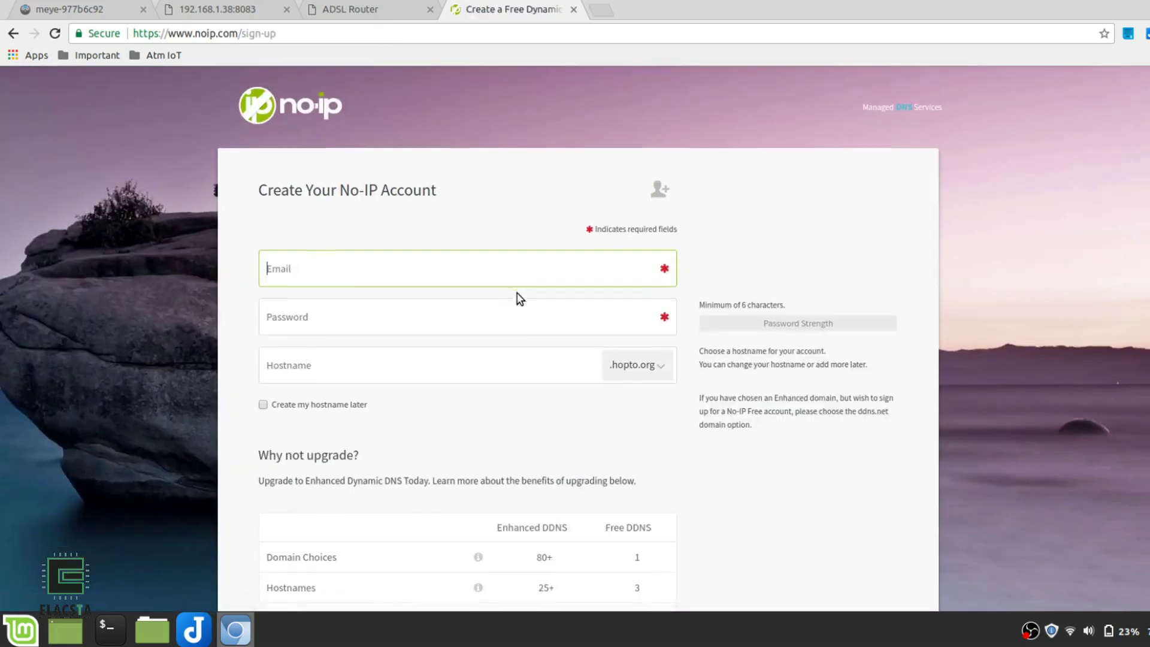
{"action": "scroll", "coordinate": [370, 314], "scroll_direction": "down", "scroll_amount": 3}
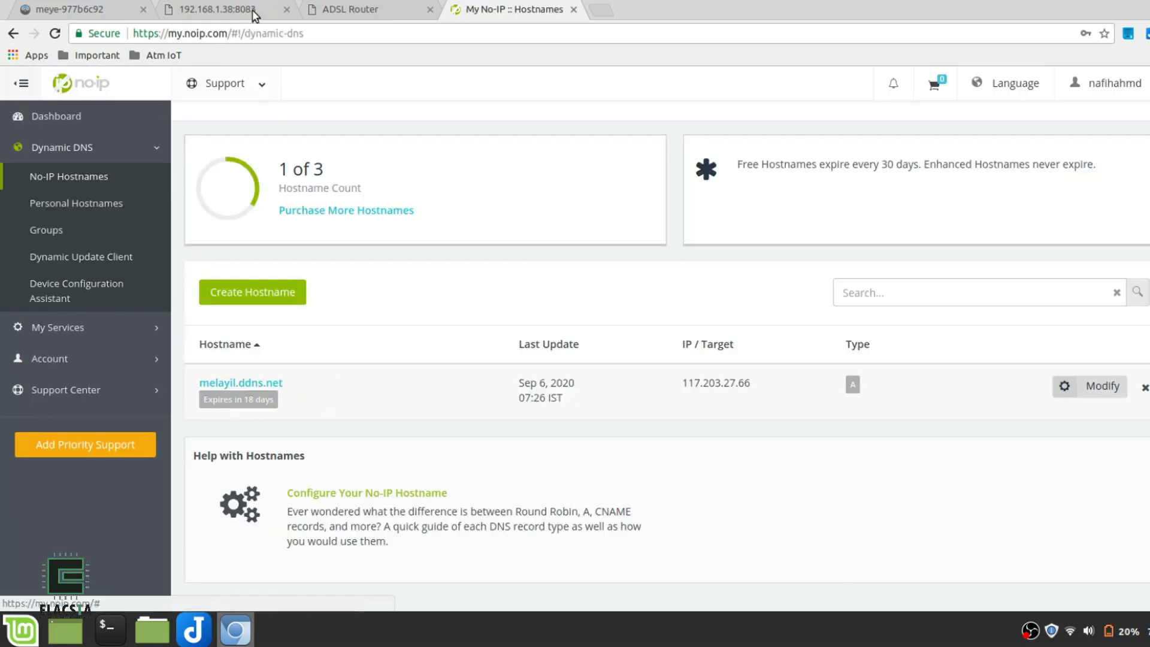
{"action": "left_click", "coordinate": [346, 17]}
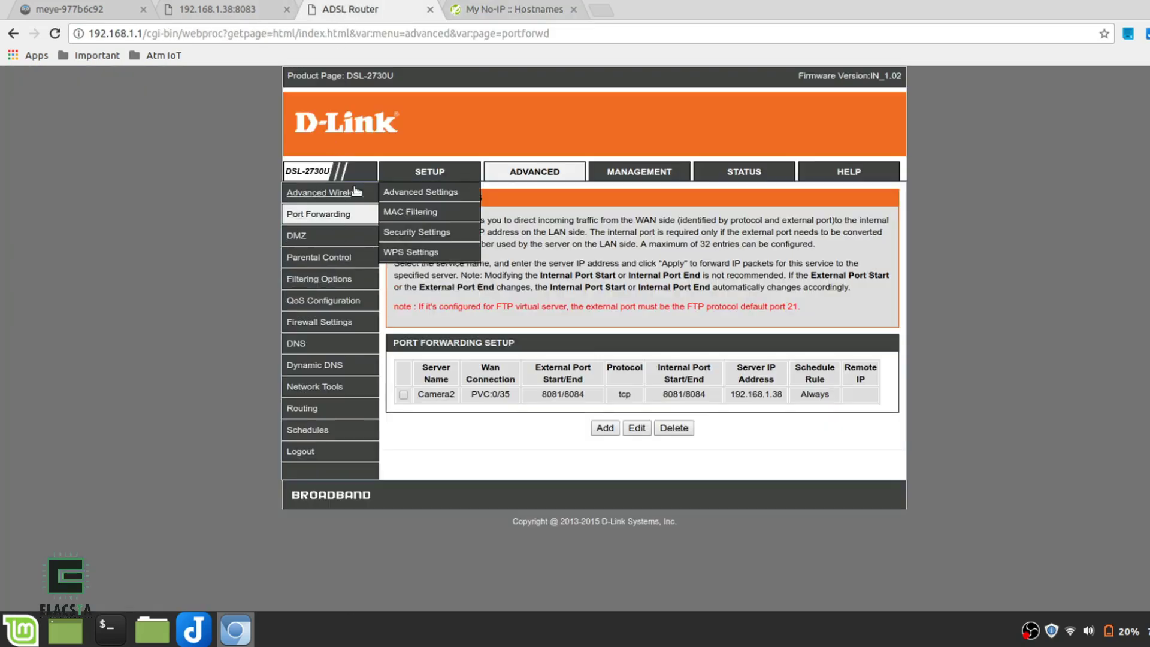
{"action": "mouse_move", "coordinate": [319, 311]}
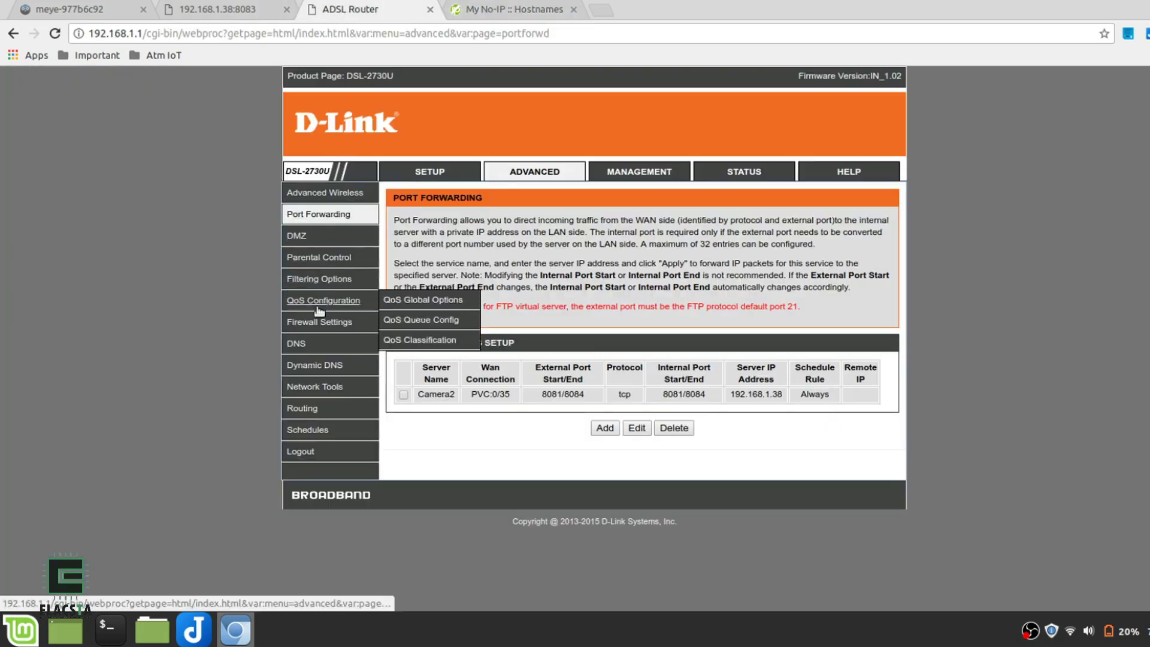
{"action": "left_click", "coordinate": [316, 366]}
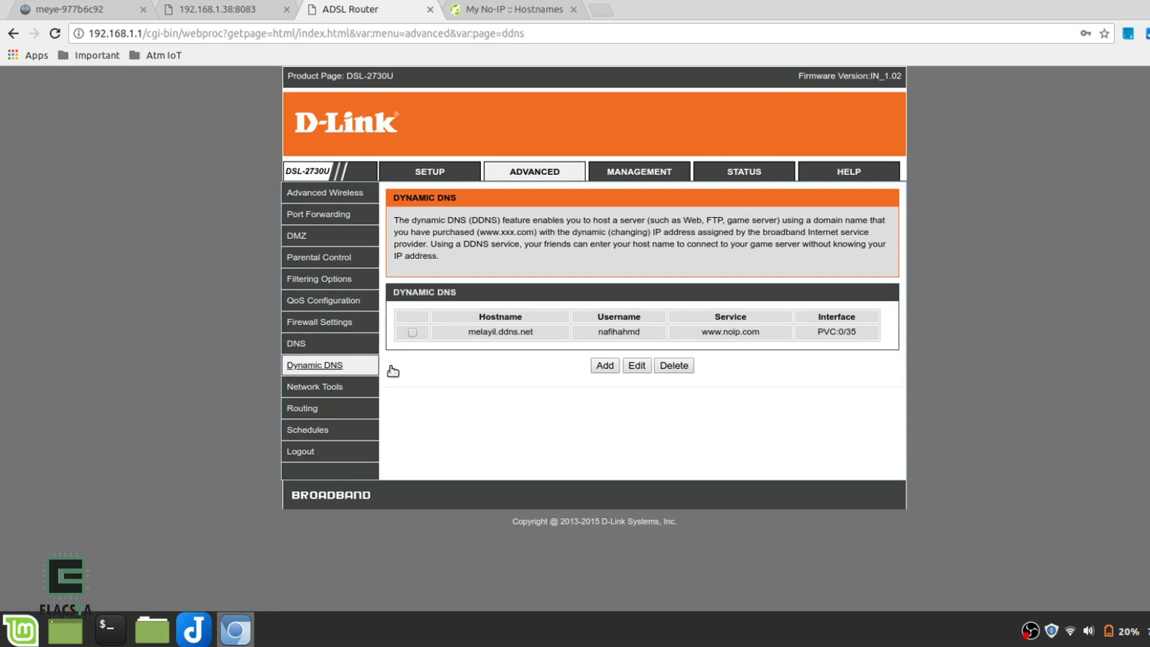
{"action": "left_click", "coordinate": [409, 331]}
{"action": "left_click", "coordinate": [637, 367]}
{"action": "left_click", "coordinate": [624, 415]}
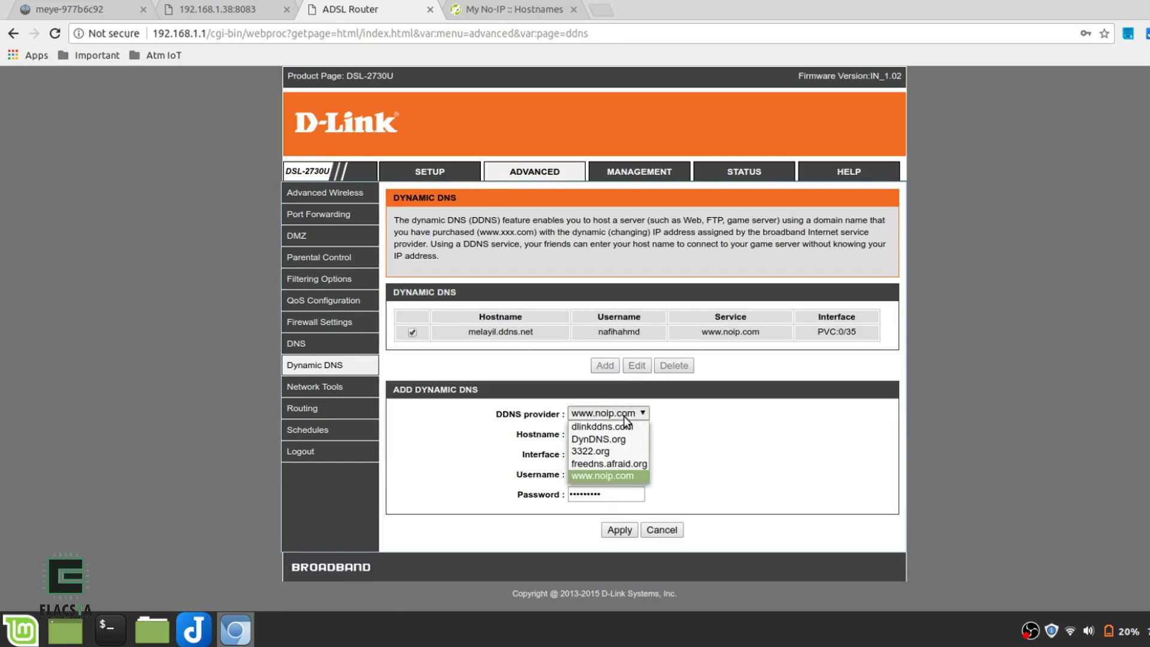
{"action": "left_click", "coordinate": [606, 477]}
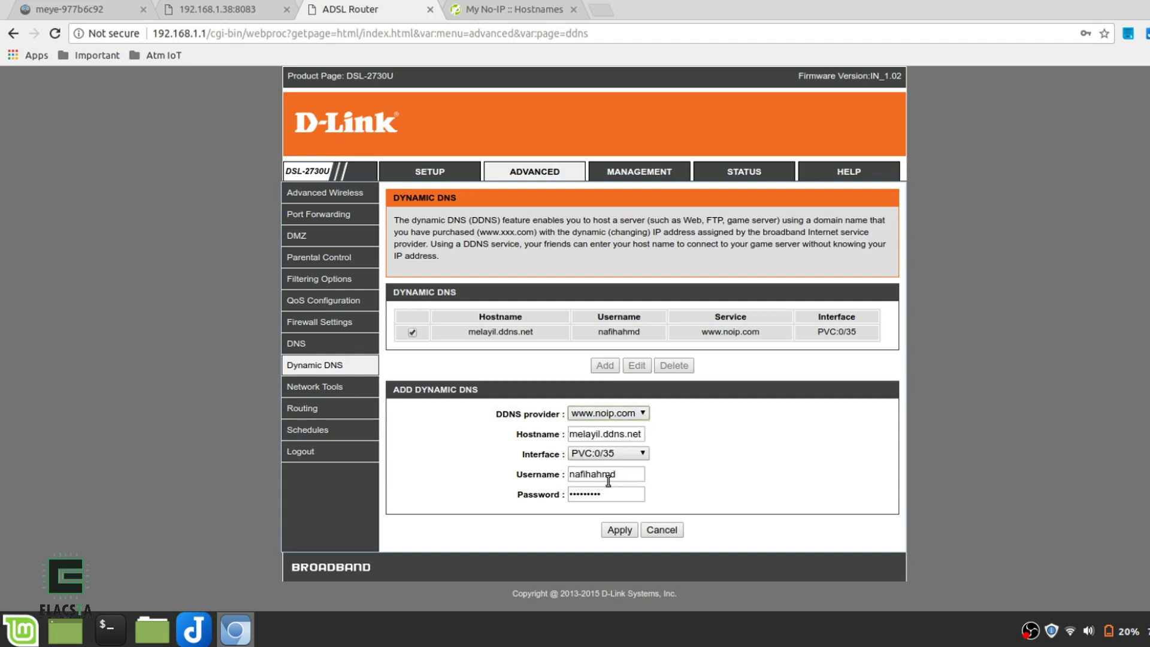
{"action": "double_click", "coordinate": [596, 434]}
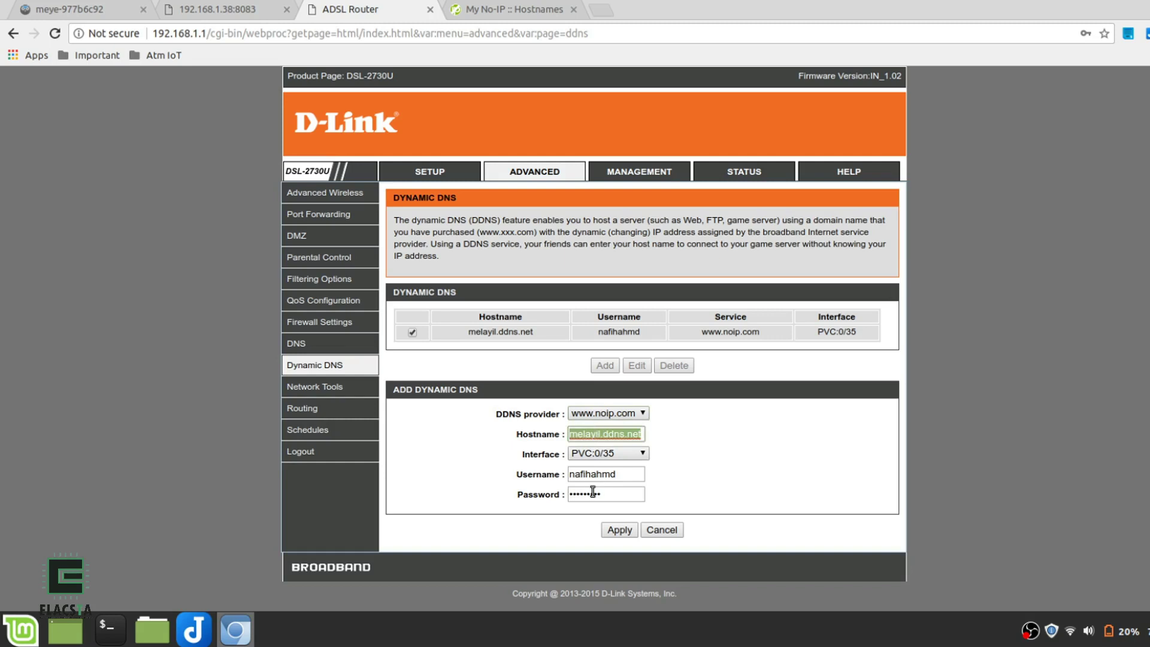
{"action": "double_click", "coordinate": [591, 475]}
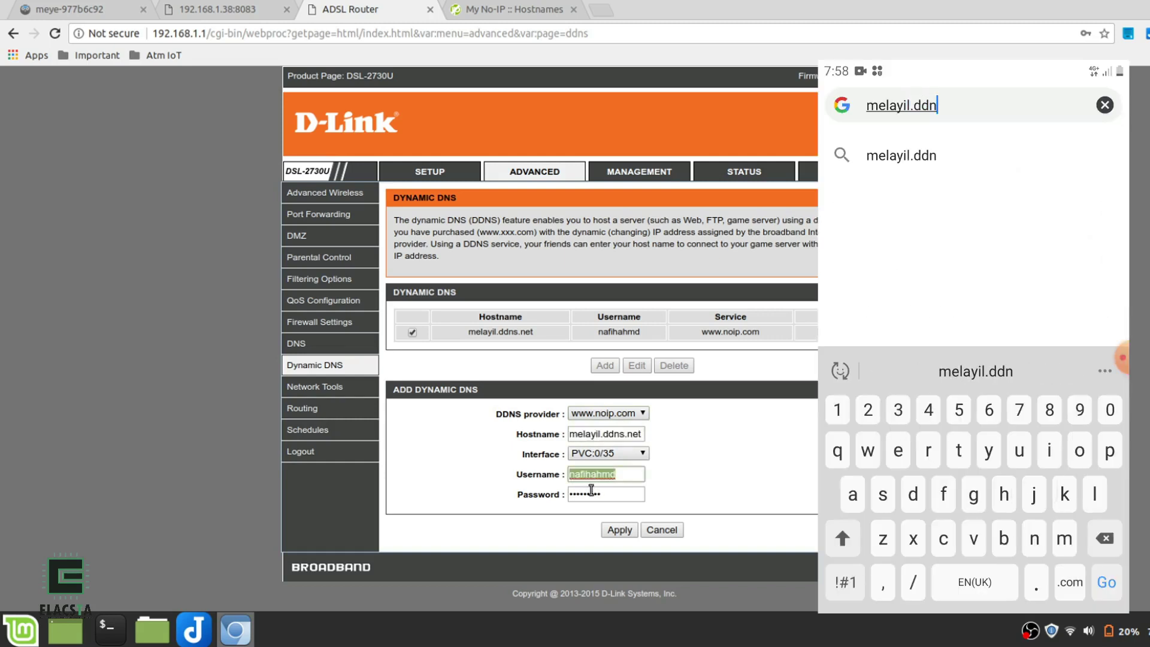
{"action": "left_click", "coordinate": [619, 530]}
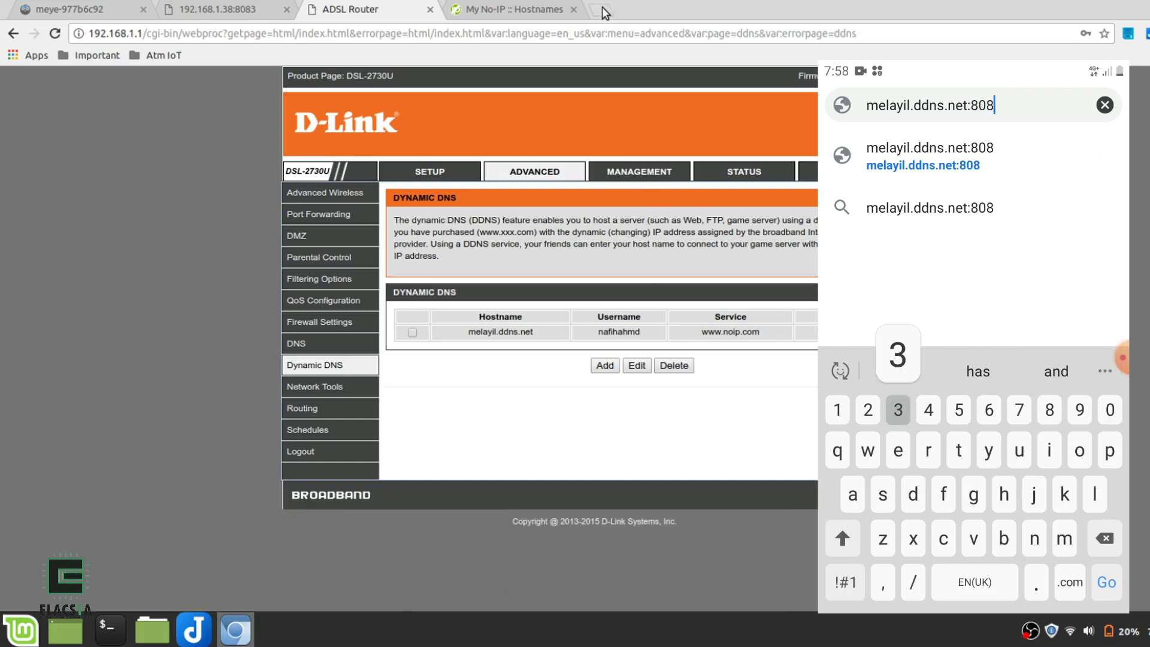
{"action": "left_click", "coordinate": [604, 10]}
{"action": "type", "text": "melayil.ddns.net:8081"}
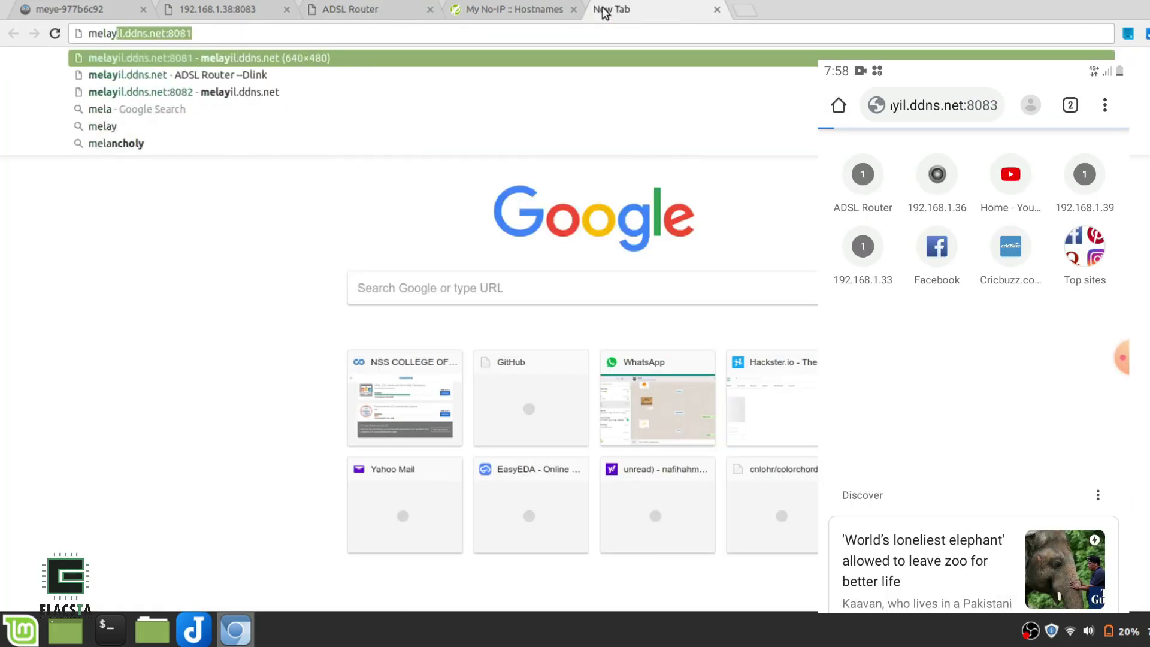
{"action": "key", "text": "End"}
{"action": "key", "text": "BackSpace"}
{"action": "type", "text": "3"}
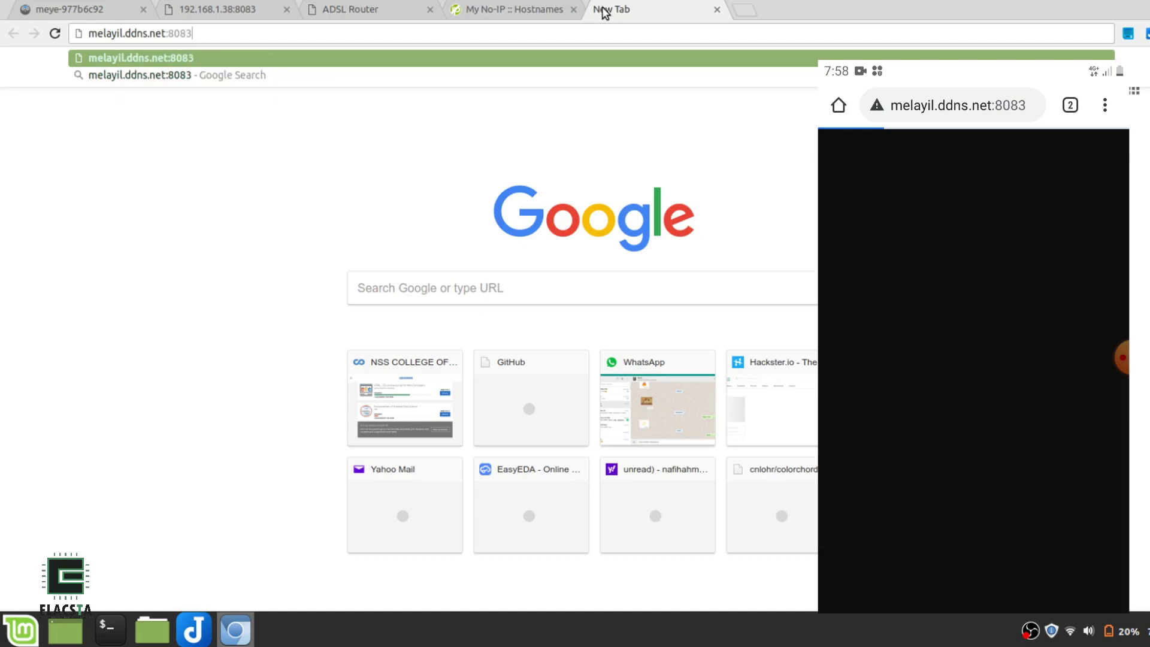
{"action": "key", "text": "Return"}
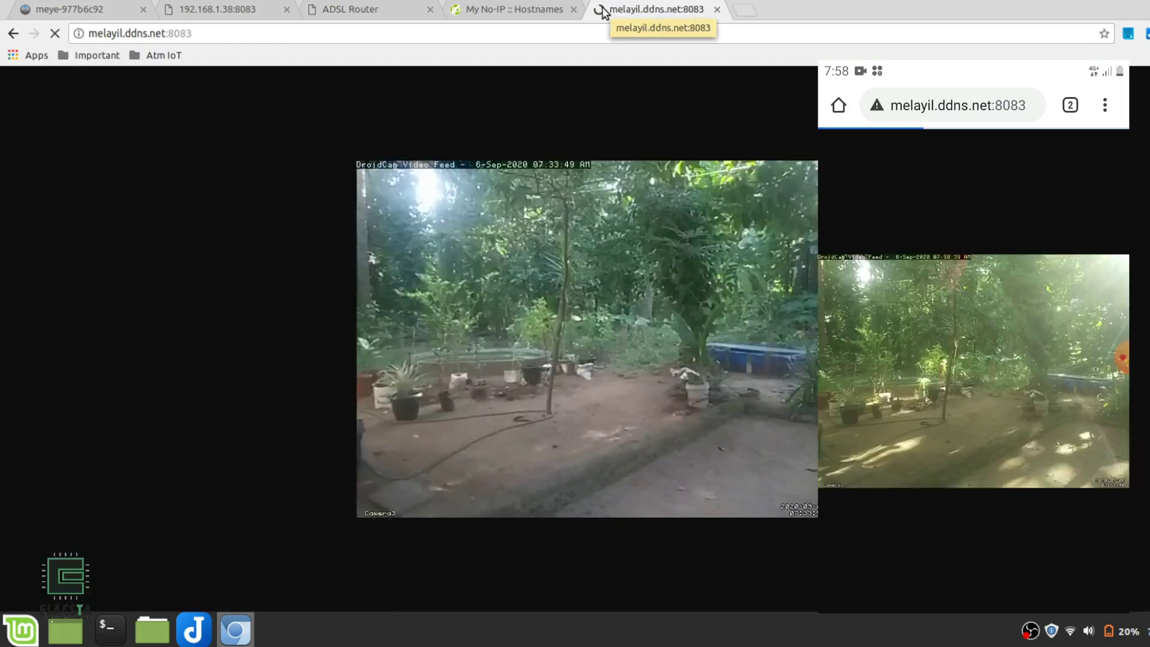
{"action": "left_click", "coordinate": [265, 33]}
{"action": "key", "text": "BackSpace"}
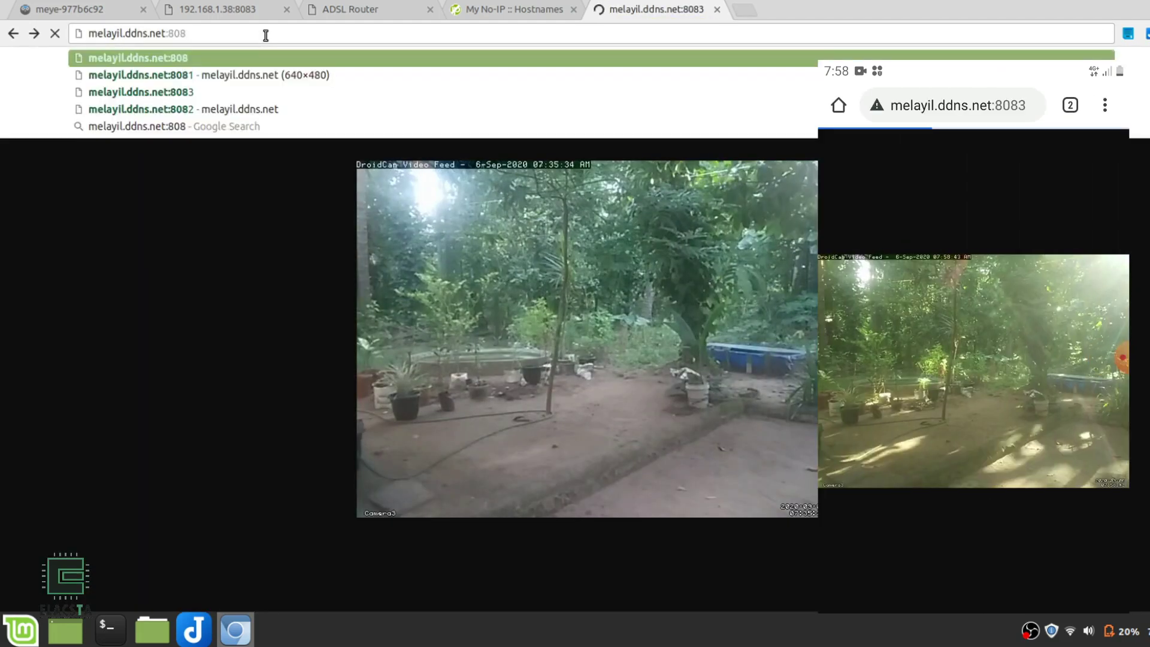
{"action": "type", "text": "2"}
{"action": "key", "text": "Return"}
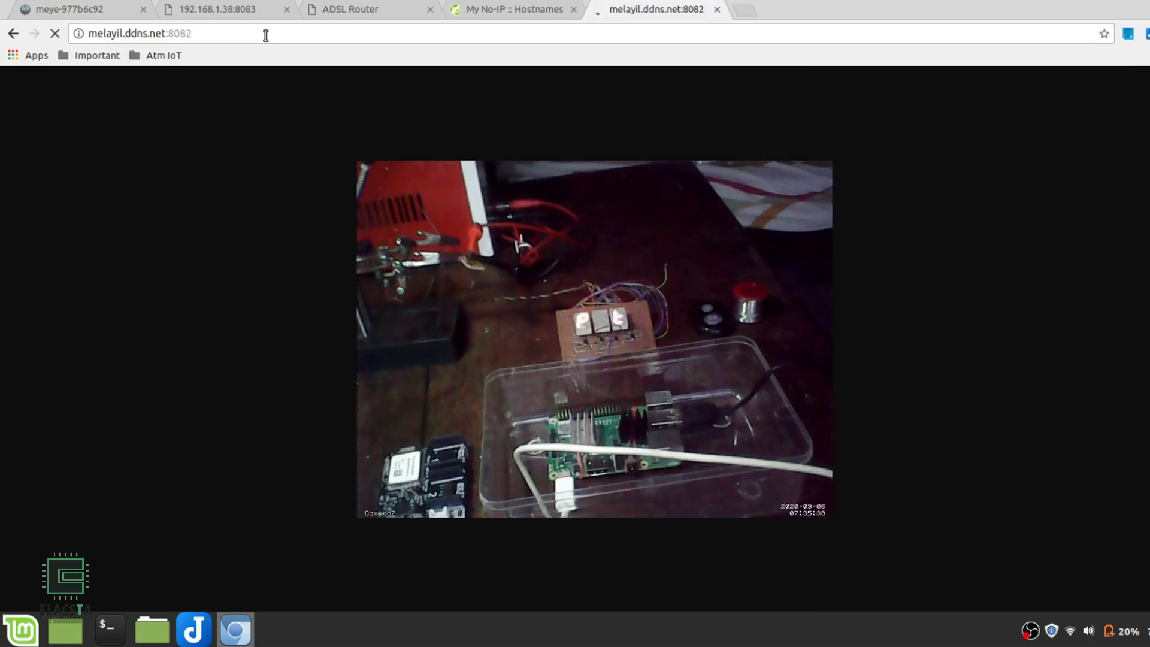
Close the port 8082 stream, No-IP, router admin and local camera tabs, leaving only motionEye
{"action": "left_click", "coordinate": [717, 9]}
{"action": "left_click", "coordinate": [574, 8]}
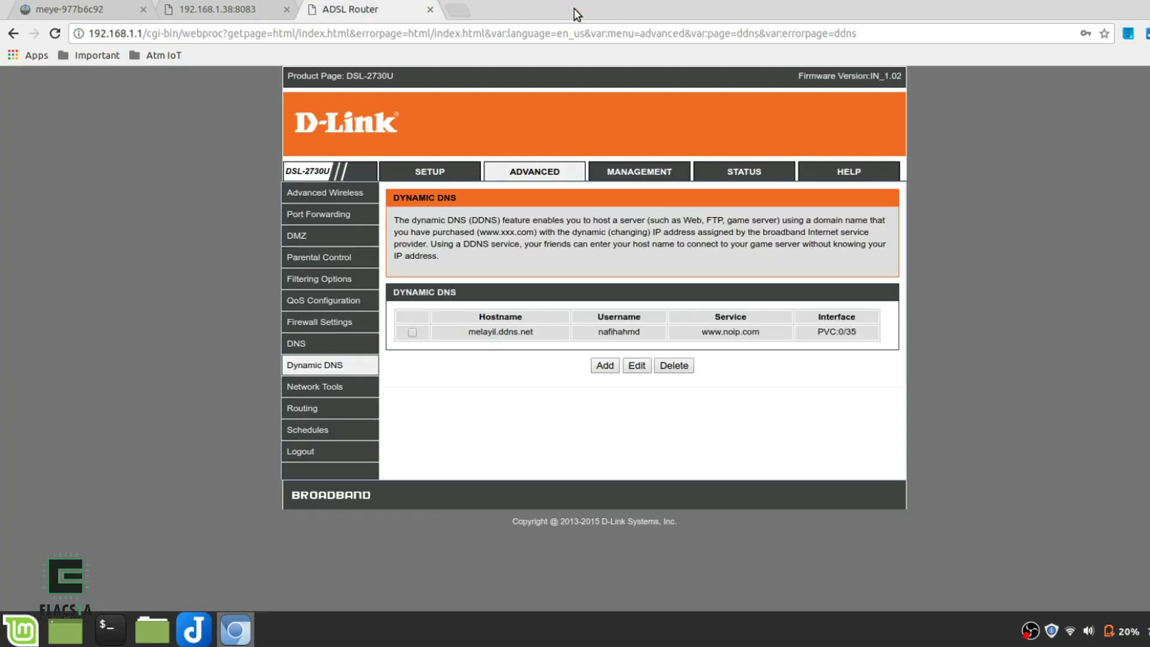
{"action": "left_click", "coordinate": [429, 10]}
{"action": "left_click", "coordinate": [286, 10]}
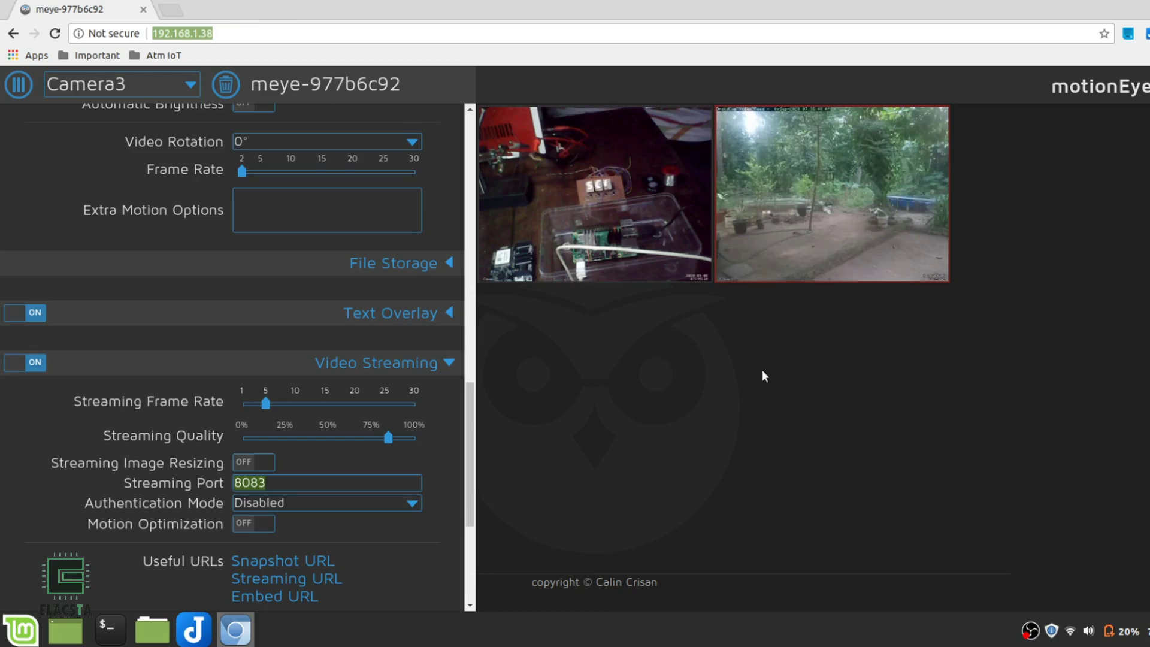
Turn on Send An Email and enter the recipient address, SMTP server smtp.gmail.com, port 587
{"action": "left_click", "coordinate": [449, 362]}
{"action": "left_click", "coordinate": [448, 525]}
{"action": "scroll", "coordinate": [445, 530], "scroll_direction": "down", "scroll_amount": 4}
{"action": "left_click", "coordinate": [254, 418]}
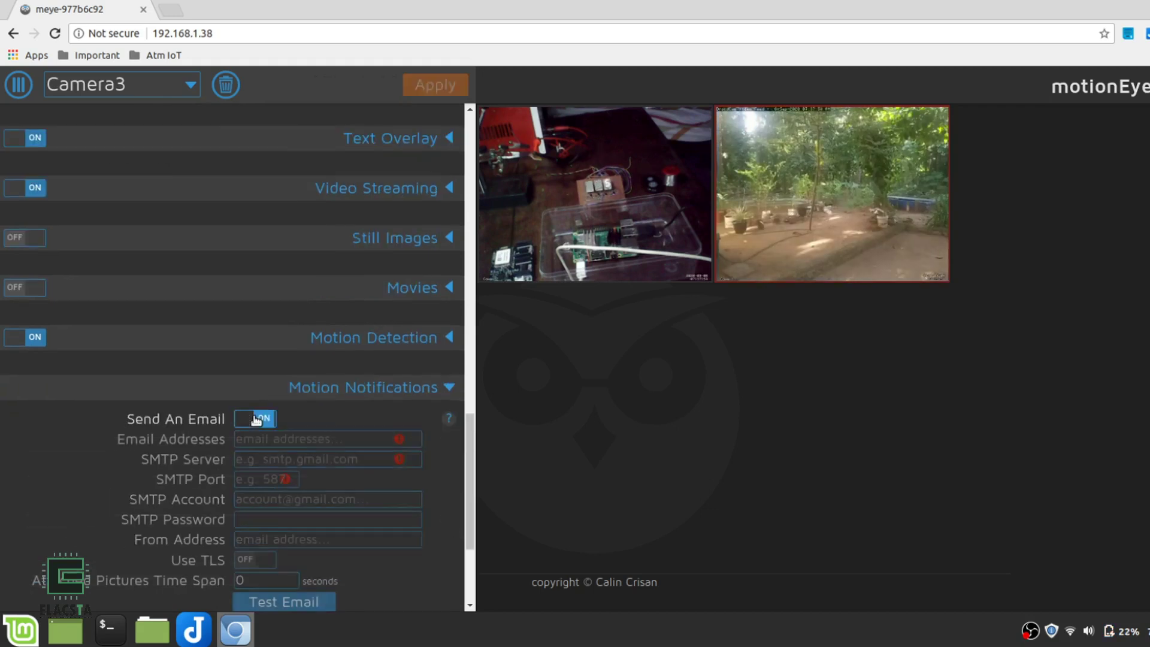
{"action": "left_click", "coordinate": [256, 438]}
{"action": "type", "text": "myname@gmail.com"}
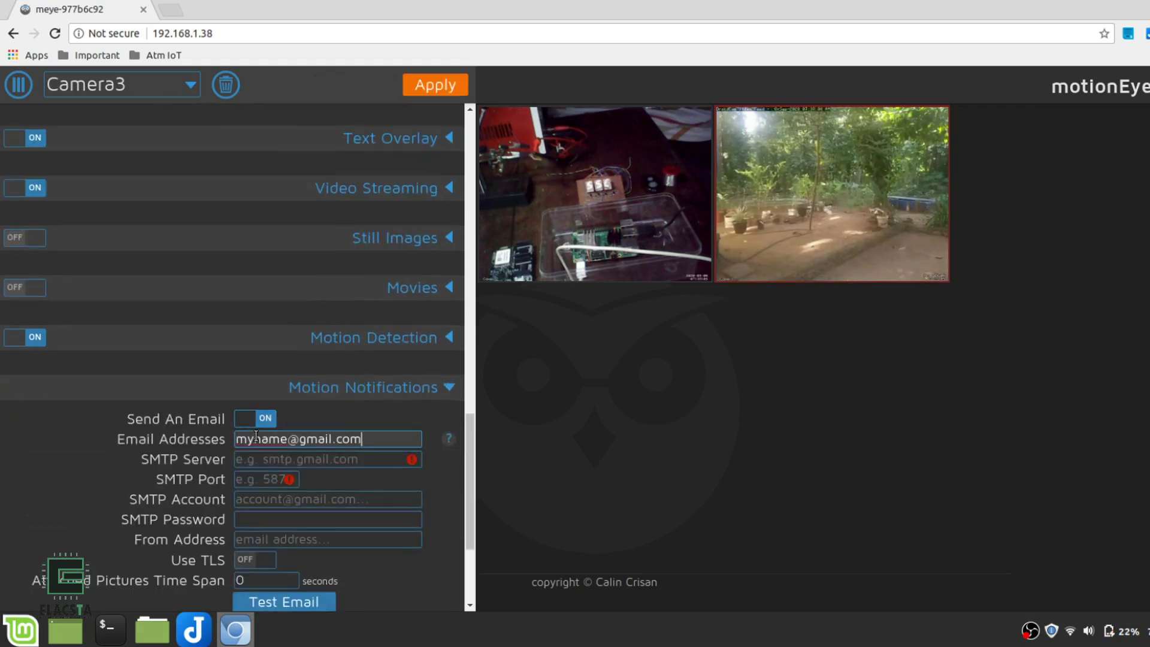
{"action": "left_click", "coordinate": [290, 459]}
{"action": "type", "text": "smtp.gmail.com"}
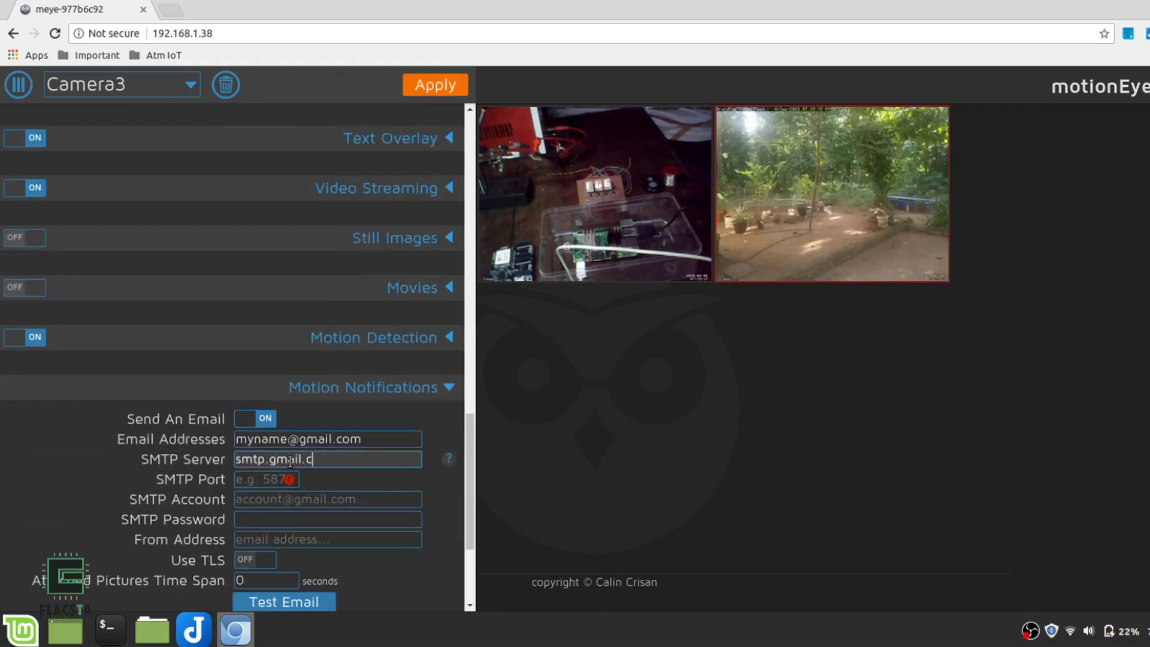
{"action": "key", "text": "Tab"}
{"action": "type", "text": "587"}
Fill in the SMTP account and password, and turn Use TLS on
{"action": "left_click", "coordinate": [257, 439]}
{"action": "triple_click", "coordinate": [257, 439]}
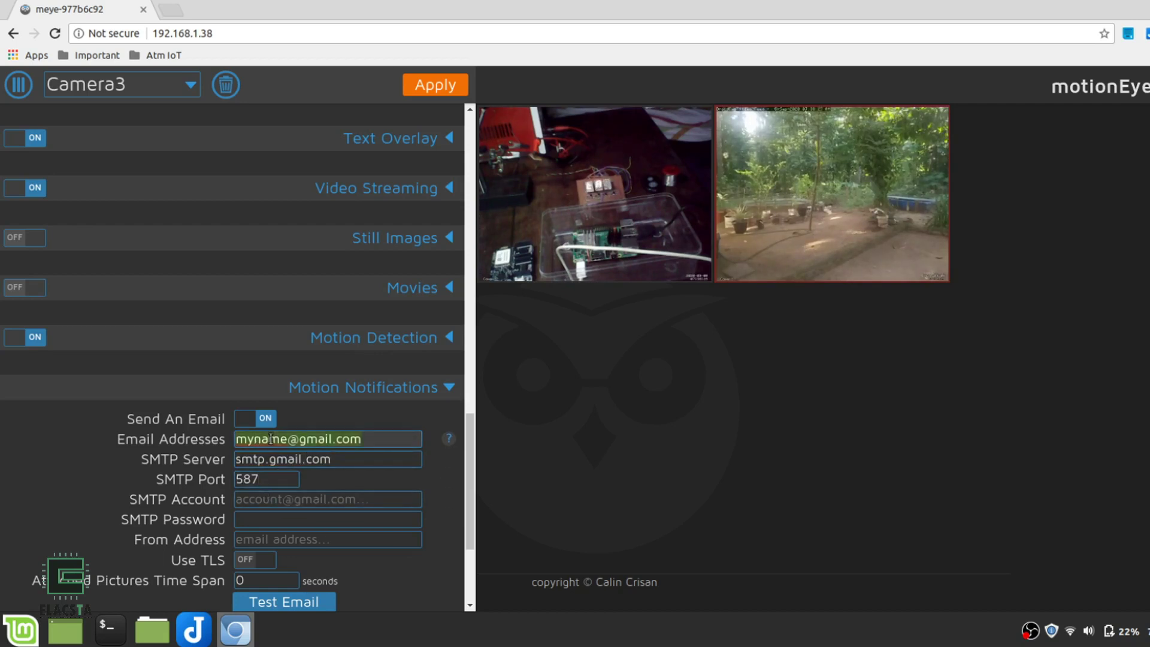
{"action": "key", "text": "ctrl+c"}
{"action": "left_click", "coordinate": [257, 499]}
{"action": "key", "text": "ctrl+v"}
{"action": "double_click", "coordinate": [252, 499]}
{"action": "type", "text": "your"}
{"action": "left_click", "coordinate": [254, 526]}
{"action": "type", "text": "yourpassword"}
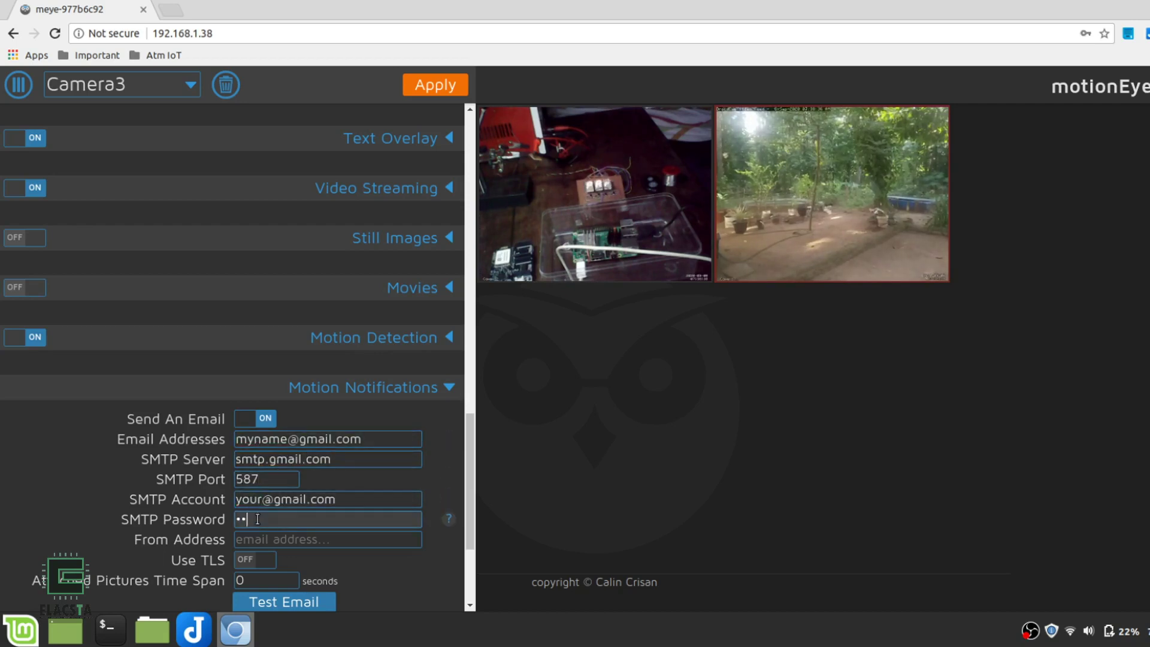
{"action": "scroll", "coordinate": [251, 488], "scroll_direction": "down", "scroll_amount": 1}
{"action": "left_click", "coordinate": [251, 488]}
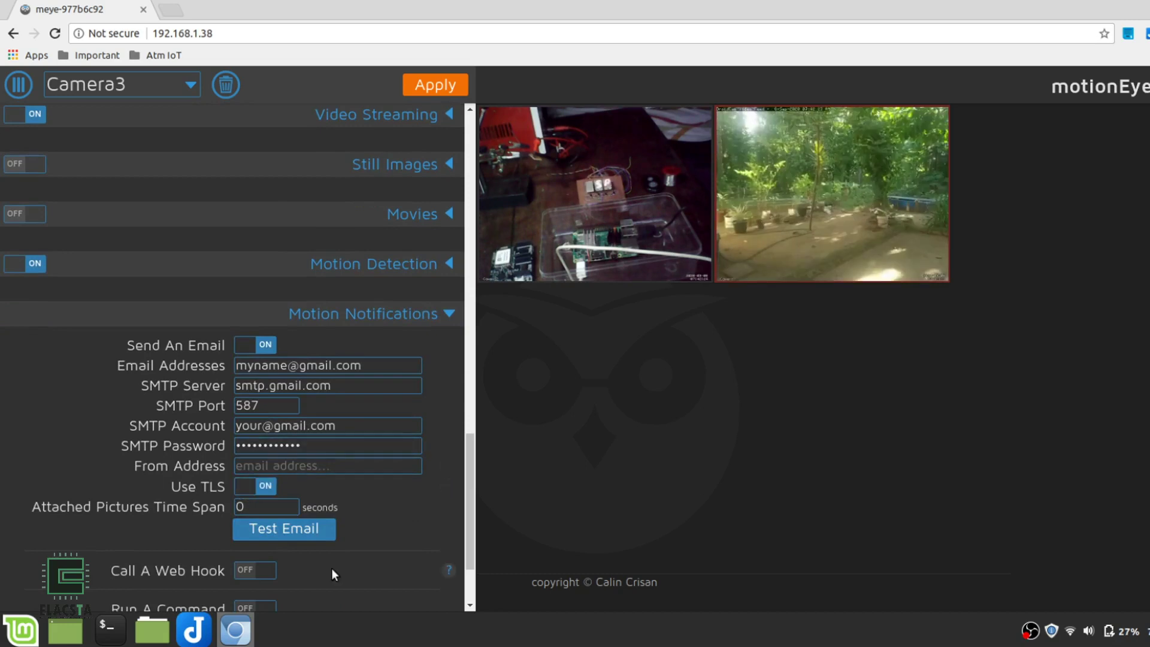
Search 'access for less secure apps' and switch Google's Allow less secure apps on
{"action": "left_click", "coordinate": [171, 10]}
{"action": "type", "text": "access for less secure apps"}
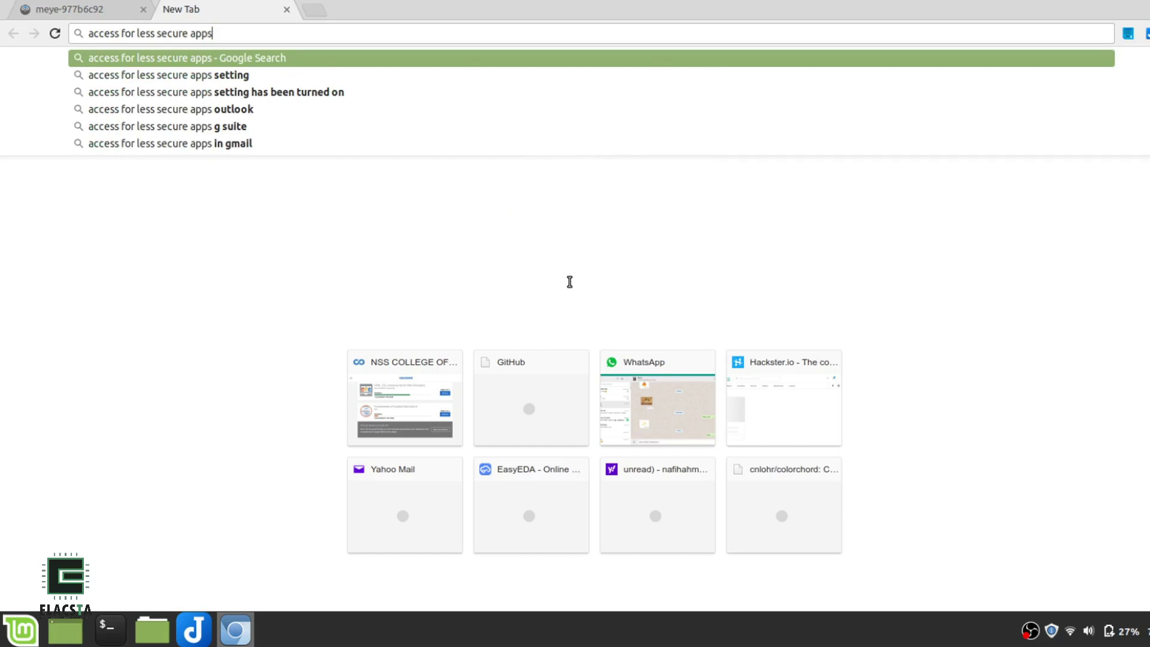
{"action": "key", "text": "Return"}
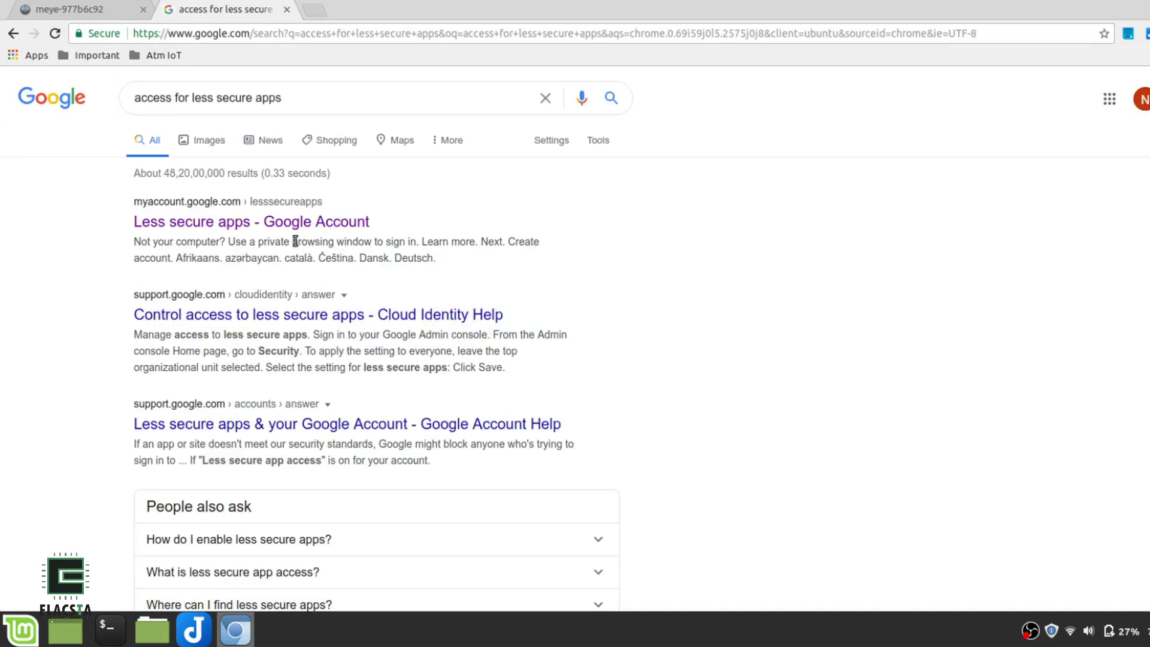
{"action": "left_click", "coordinate": [277, 224]}
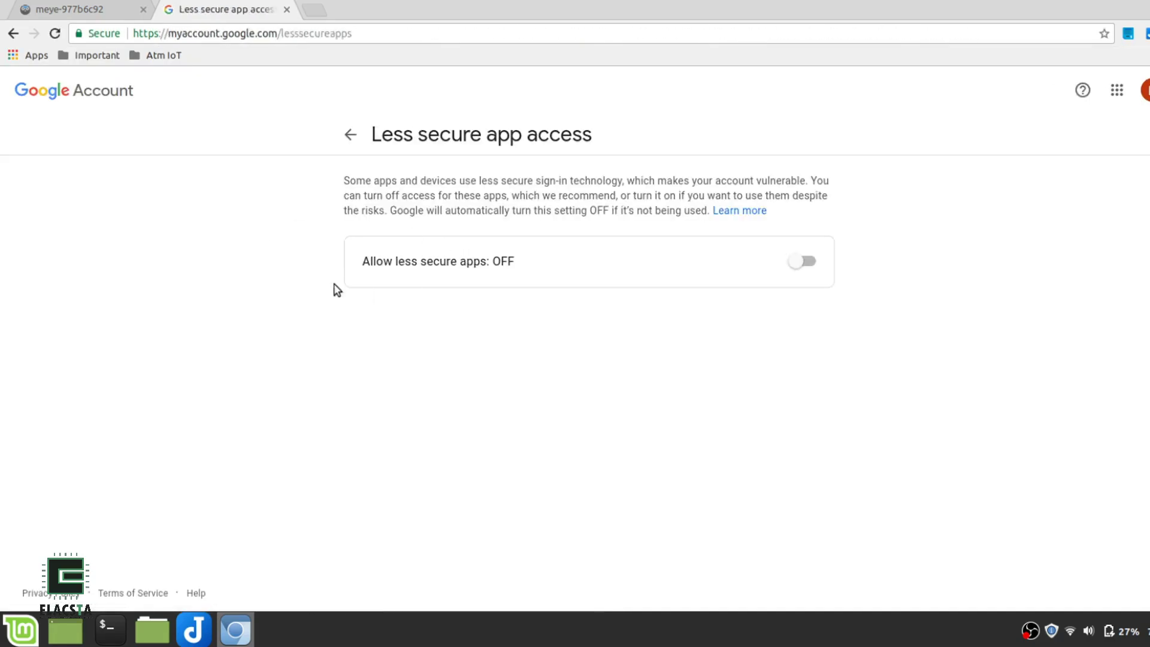
{"action": "left_click", "coordinate": [804, 262]}
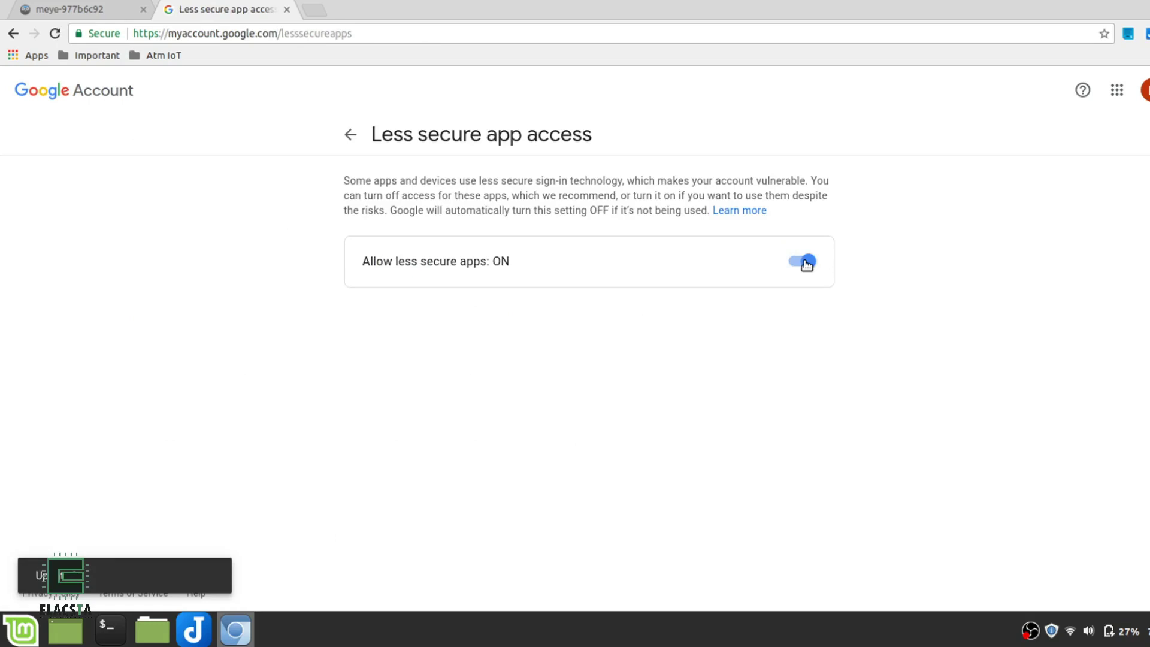
Send a test notification email from motionEye, then apply Camera3's email settings
{"action": "left_click", "coordinate": [92, 9]}
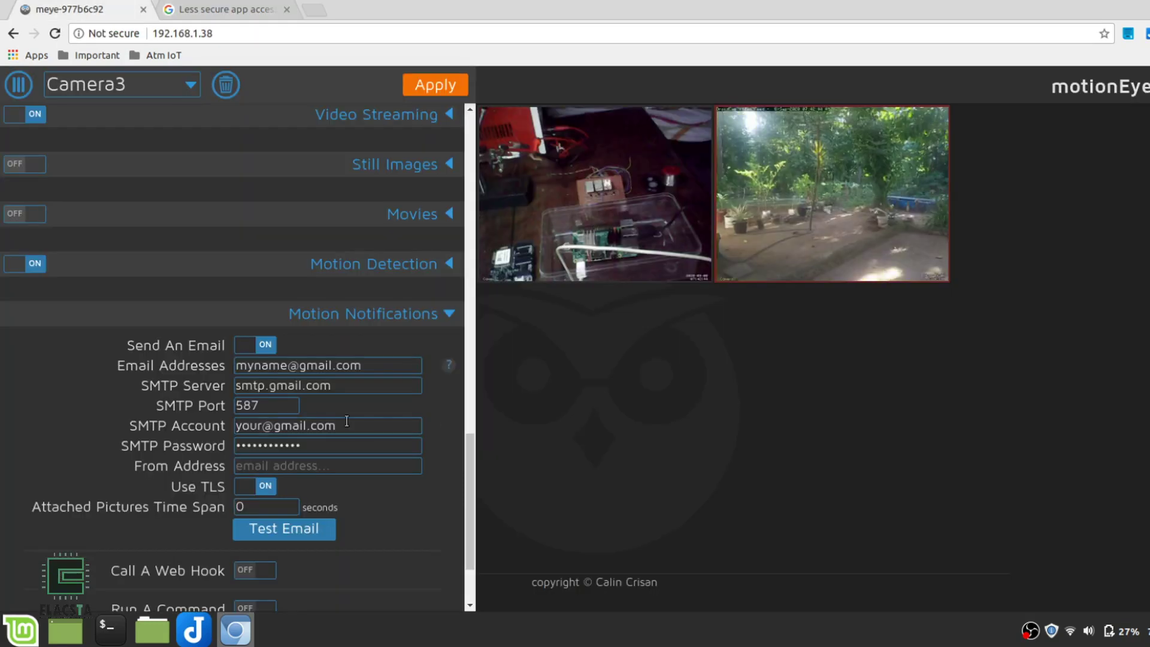
{"action": "left_click", "coordinate": [280, 533]}
{"action": "scroll", "coordinate": [280, 533], "scroll_direction": "down", "scroll_amount": 1}
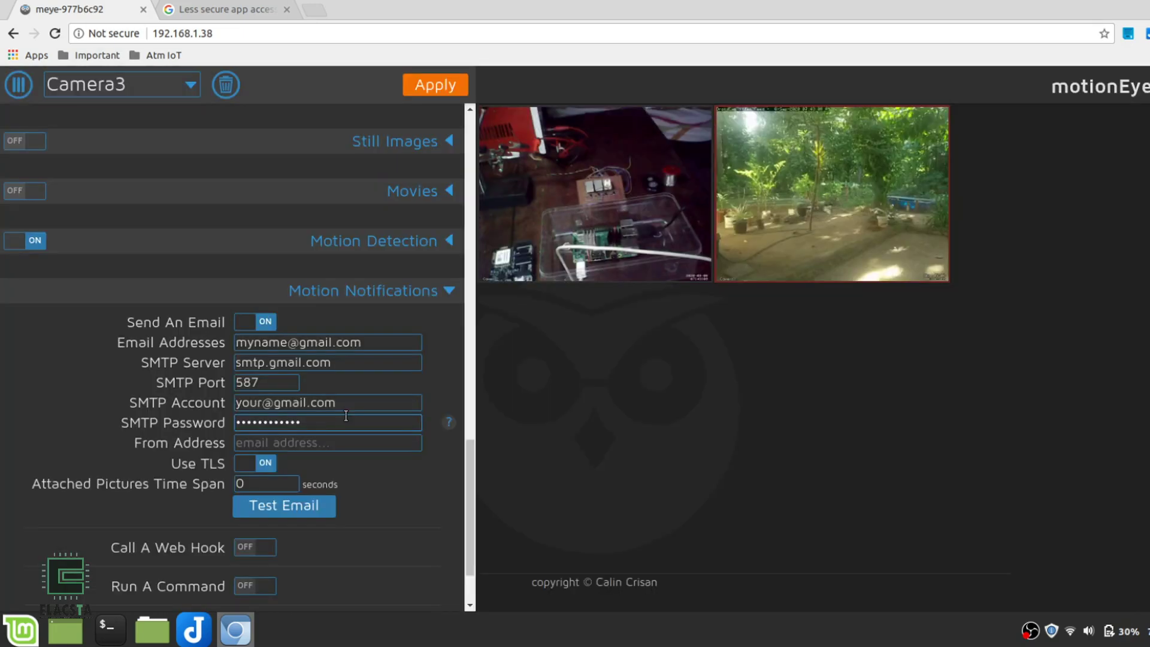
{"action": "left_click", "coordinate": [443, 85]}
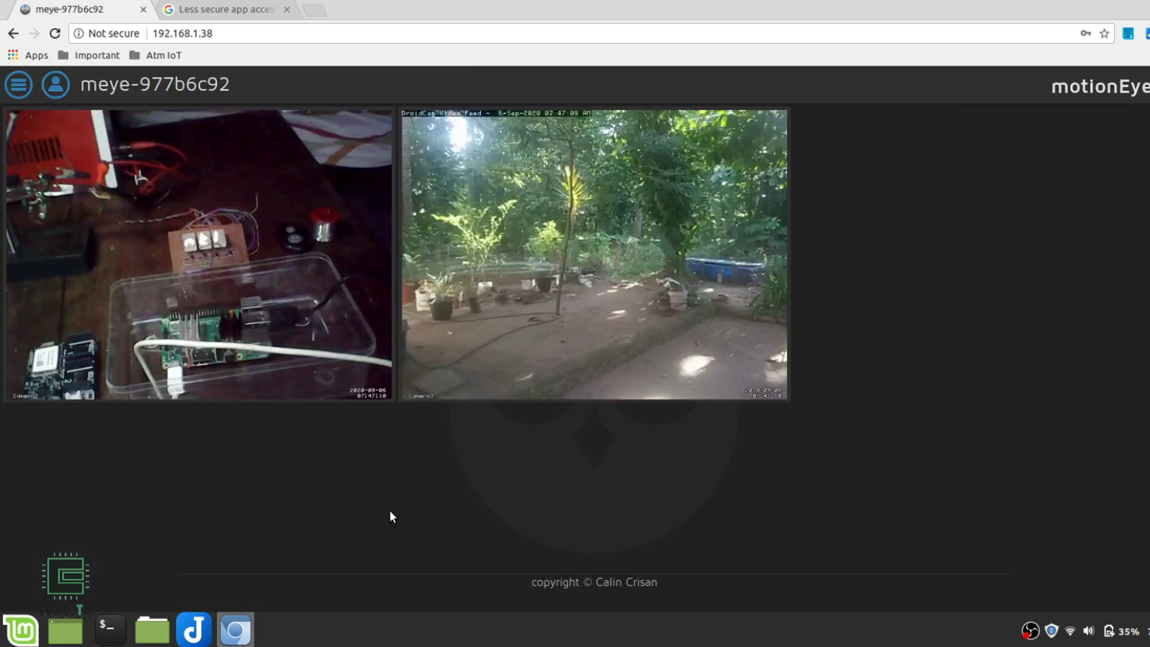
In File Storage, turn on Upload Media Files with Google Drive as the upload service
{"action": "left_click", "coordinate": [19, 84]}
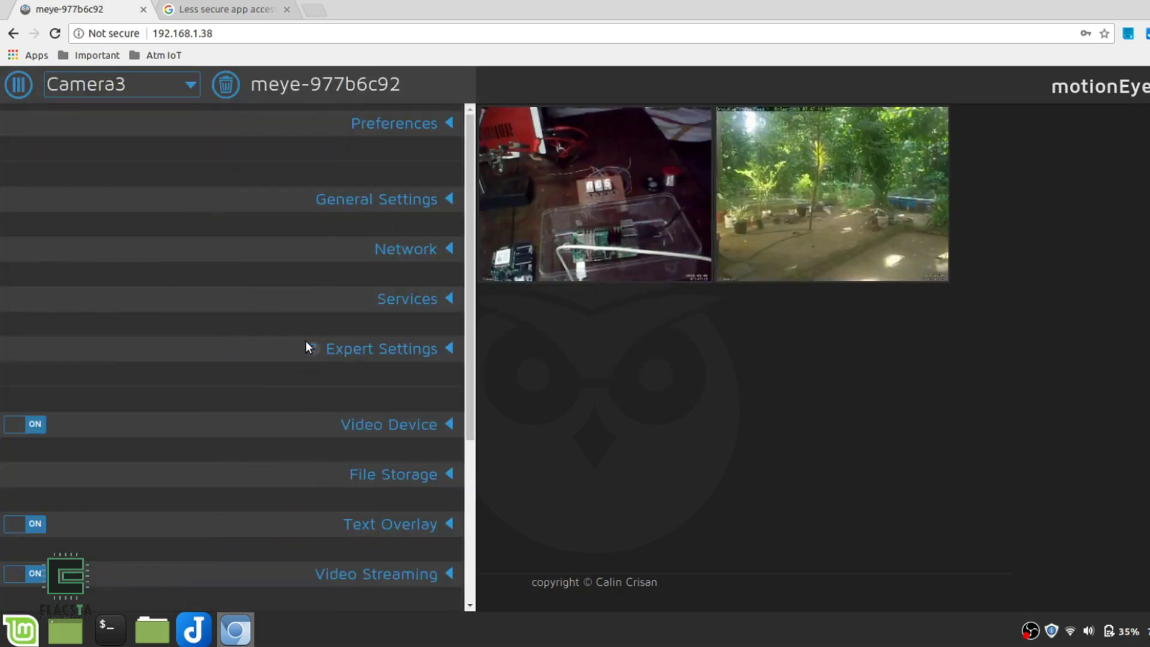
{"action": "scroll", "coordinate": [306, 347], "scroll_direction": "down", "scroll_amount": 3}
{"action": "left_click", "coordinate": [414, 331]}
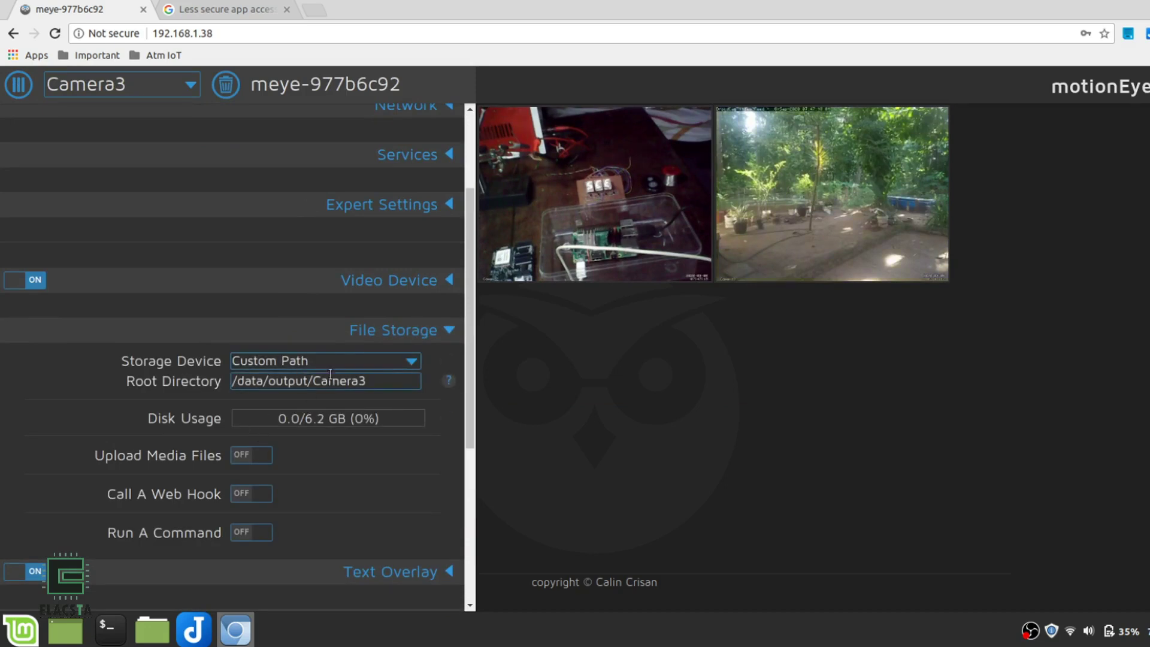
{"action": "left_click", "coordinate": [268, 455]}
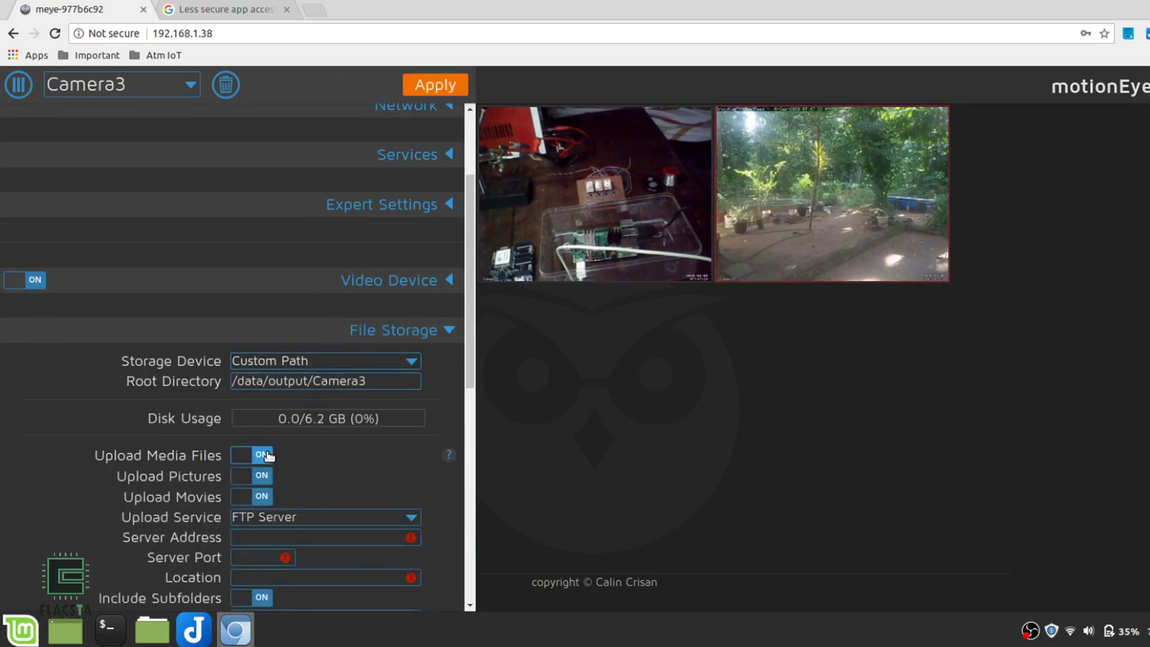
{"action": "scroll", "coordinate": [286, 480], "scroll_direction": "down", "scroll_amount": 1}
{"action": "left_click", "coordinate": [290, 486]}
{"action": "left_click", "coordinate": [278, 533]}
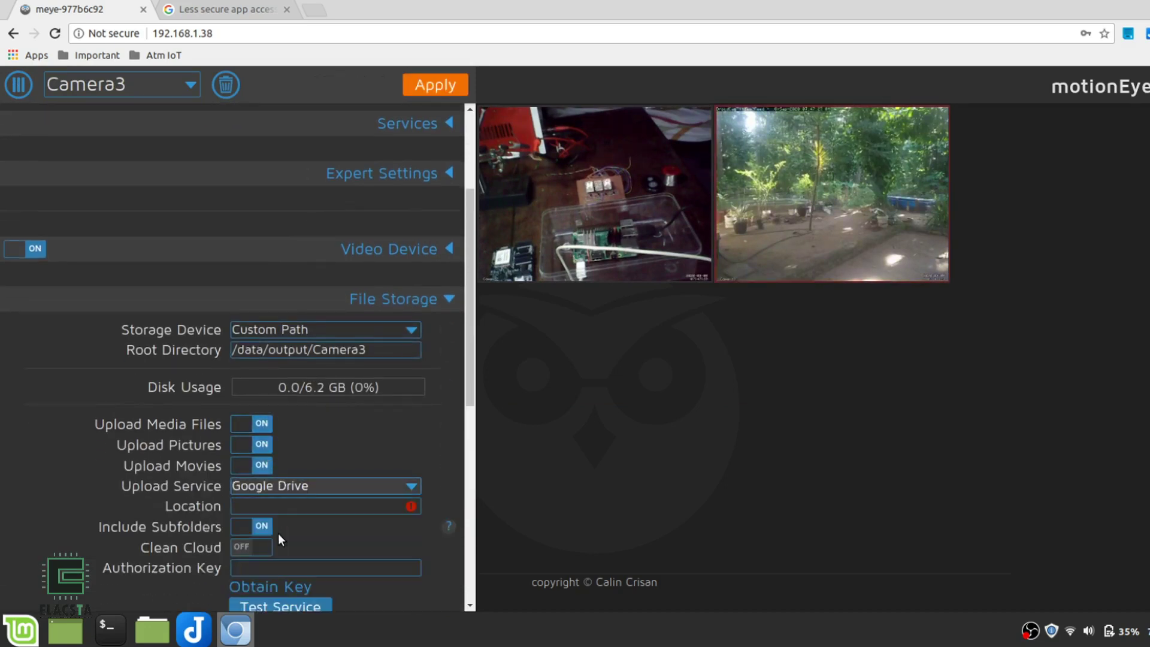
Set the upload location to Myfolder, enable Clean Cloud, and close the Google sign-in page
{"action": "scroll", "coordinate": [278, 533], "scroll_direction": "down", "scroll_amount": 2}
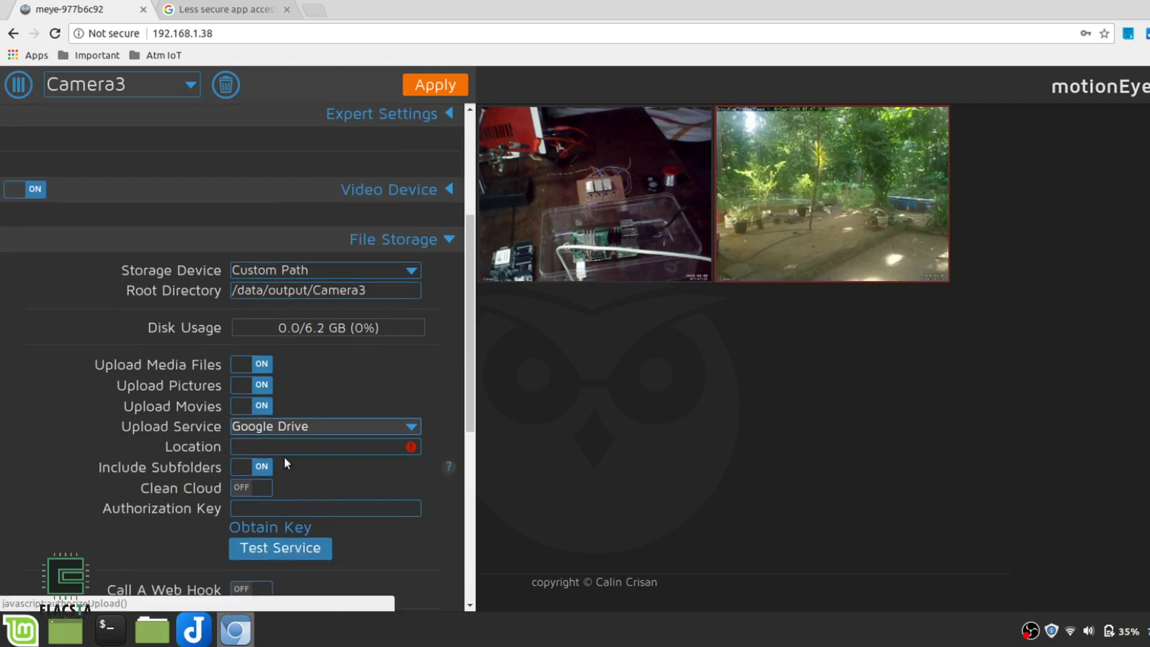
{"action": "left_click", "coordinate": [336, 444]}
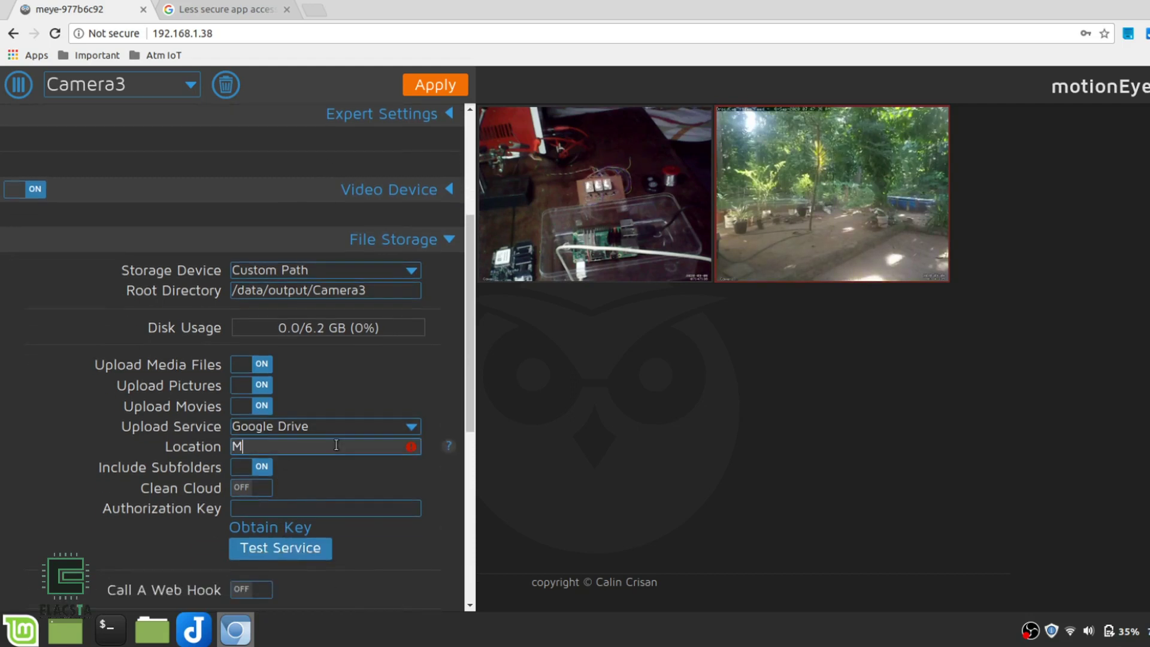
{"action": "scroll", "coordinate": [336, 444], "scroll_direction": "down", "scroll_amount": 3}
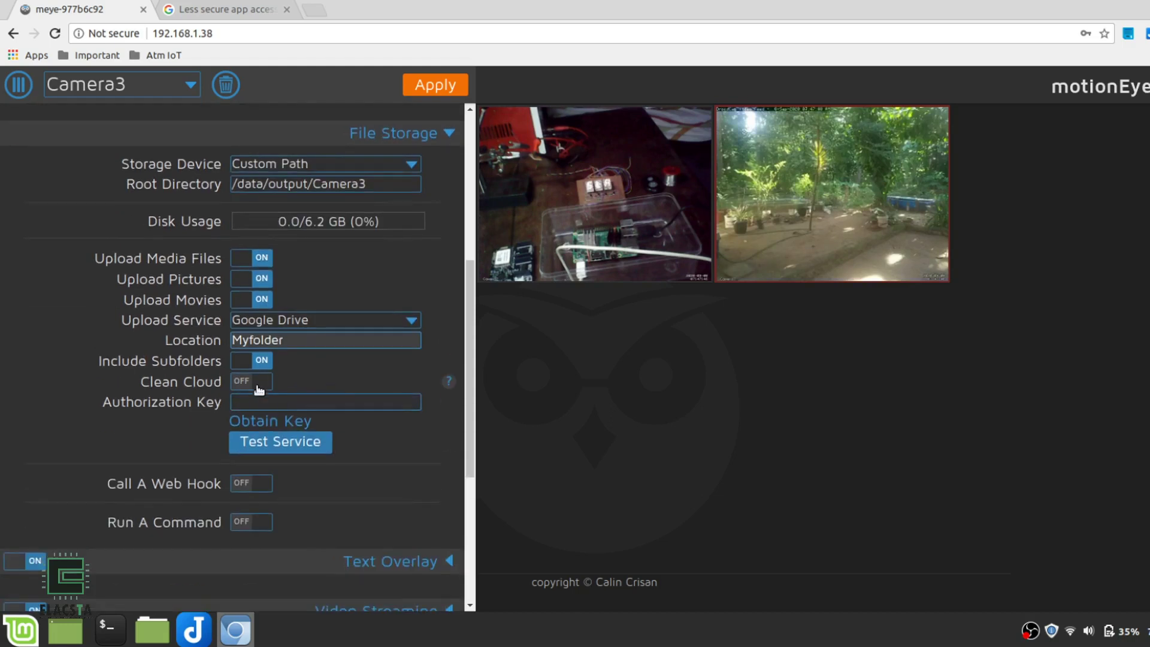
{"action": "left_click", "coordinate": [257, 382]}
{"action": "left_click", "coordinate": [575, 367]}
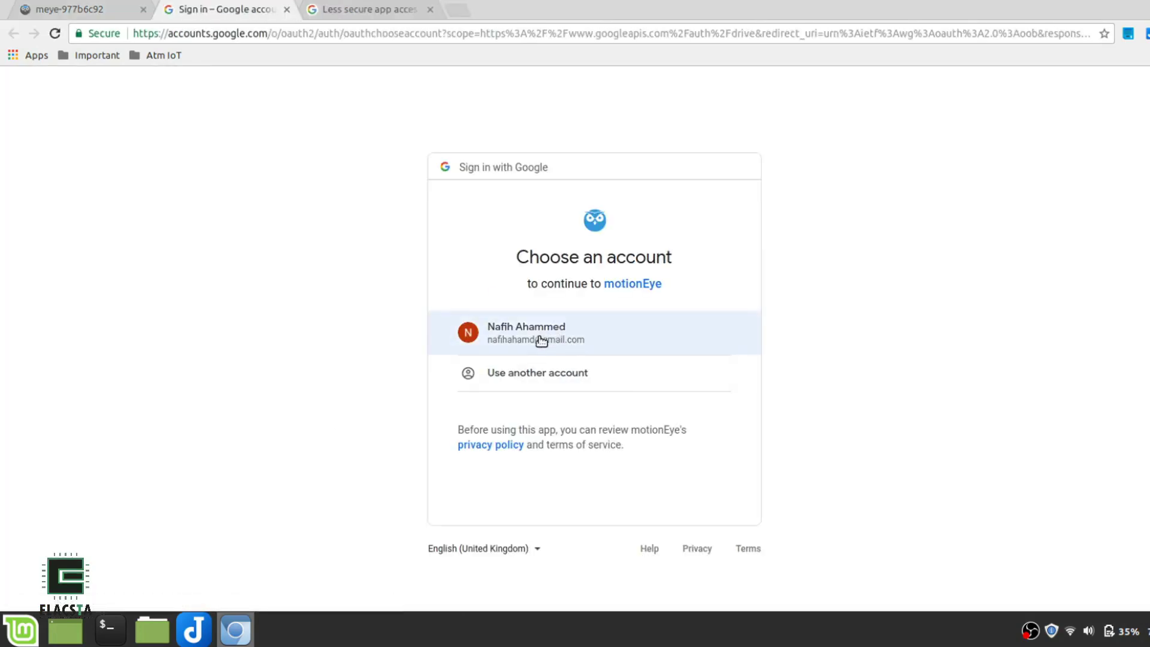
{"action": "left_click", "coordinate": [287, 9]}
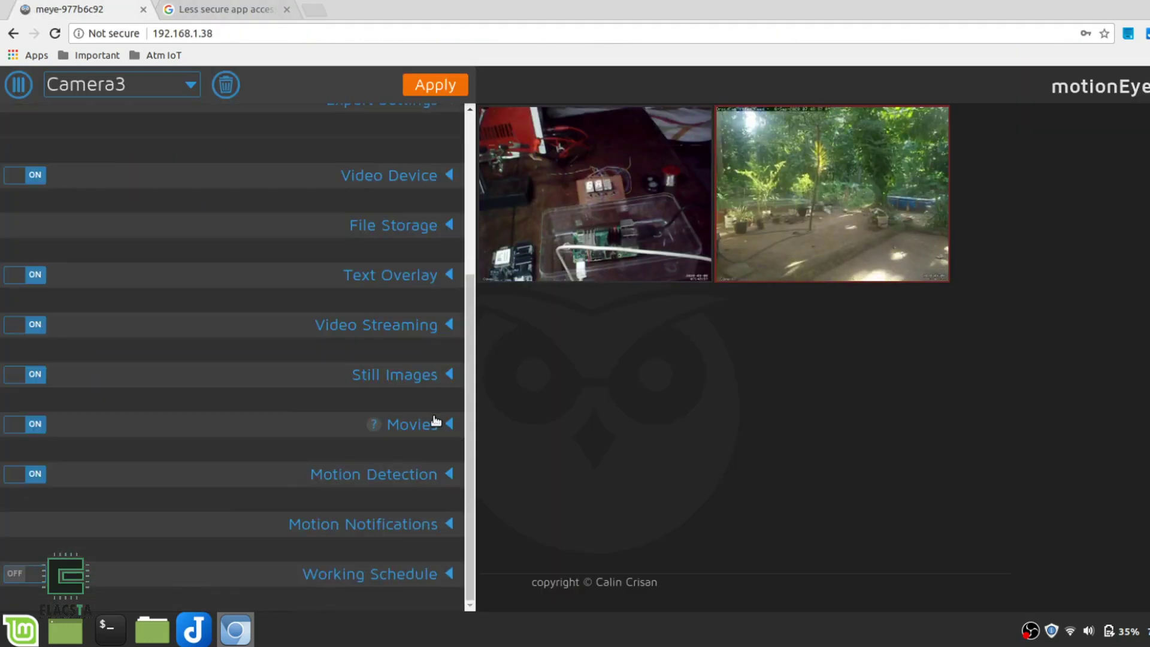
In Movies, keep Recording Mode on Motion Triggered and Preserve Movies on Forever
{"action": "left_click", "coordinate": [435, 423]}
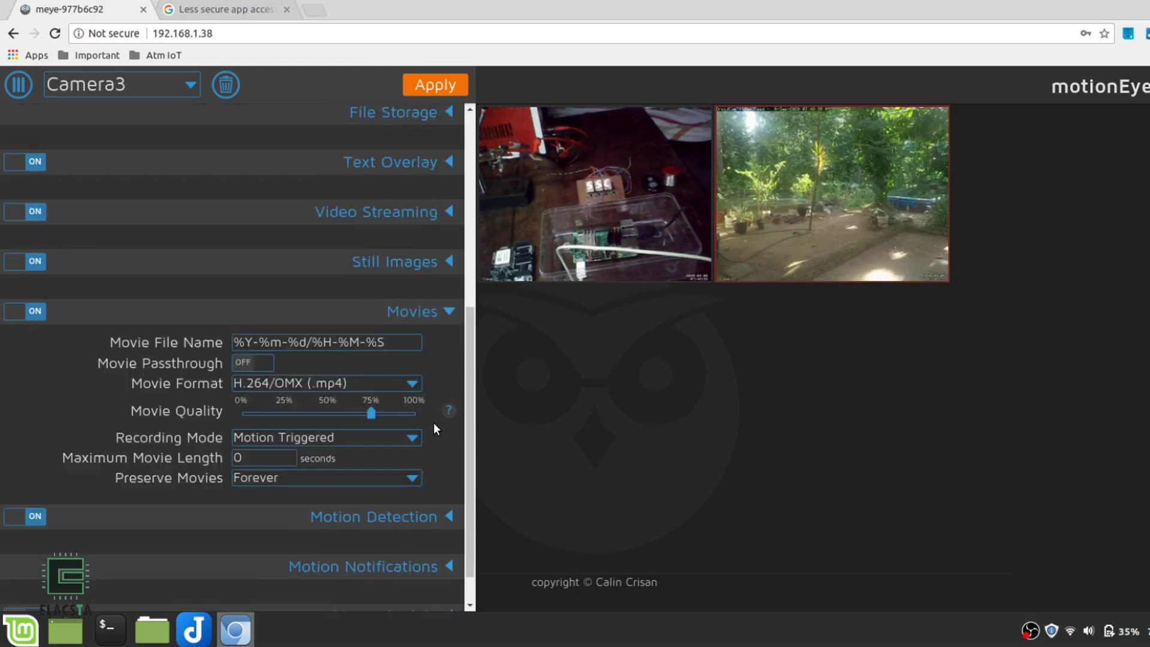
{"action": "left_click", "coordinate": [350, 444]}
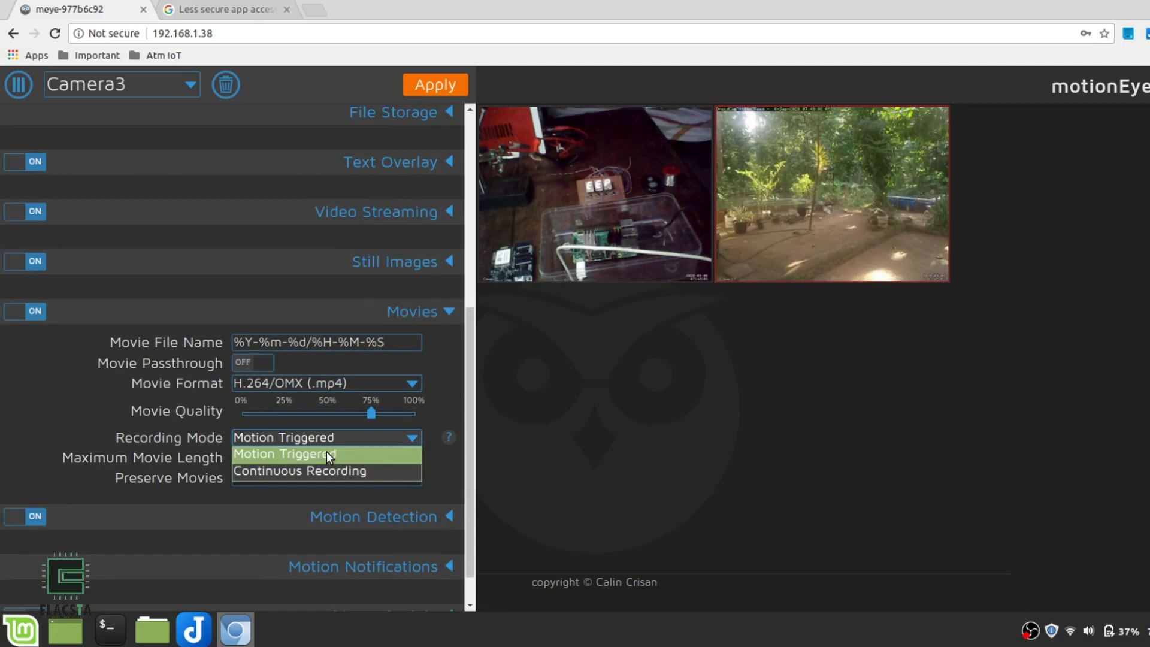
{"action": "left_click", "coordinate": [328, 456]}
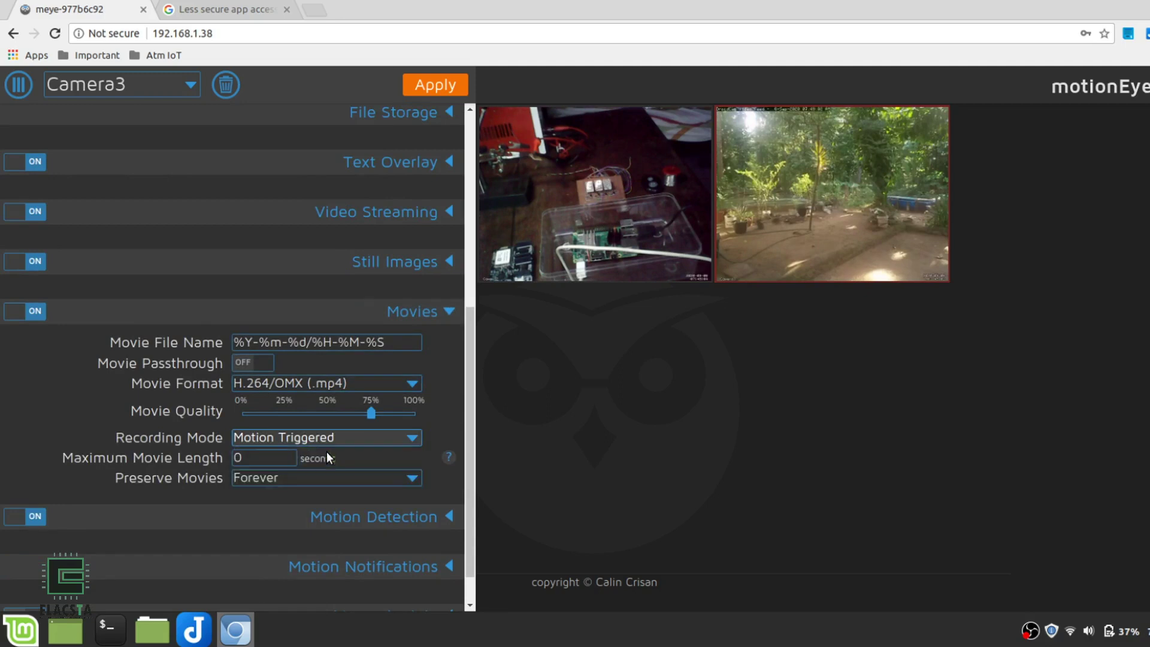
{"action": "left_click", "coordinate": [278, 479]}
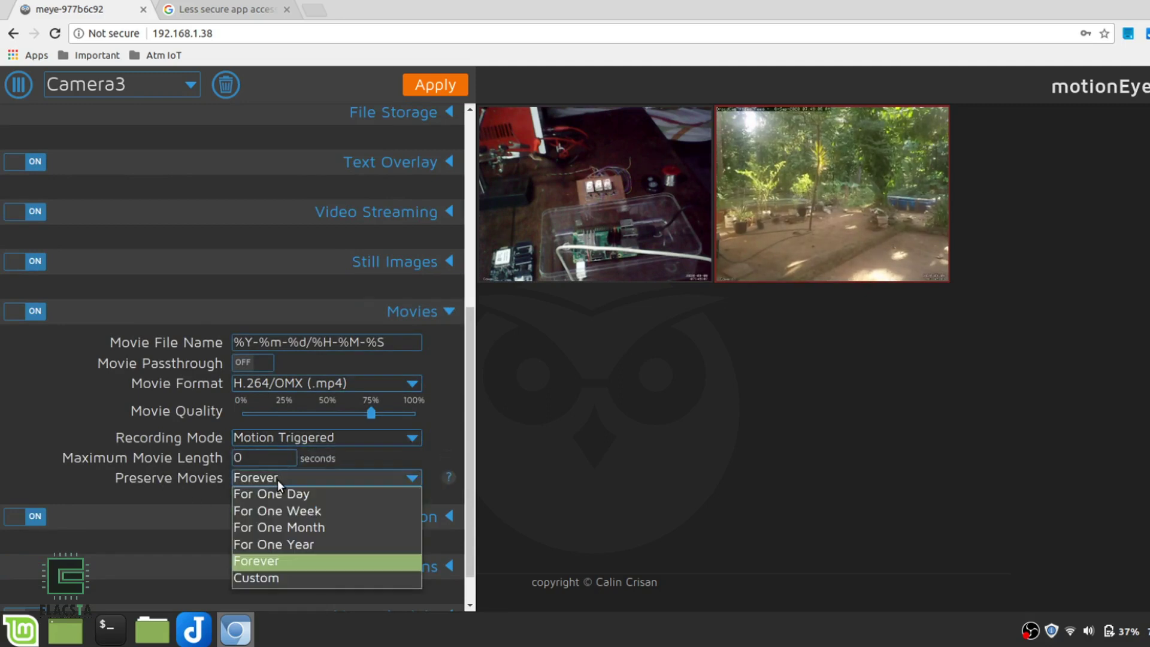
{"action": "left_click", "coordinate": [281, 562]}
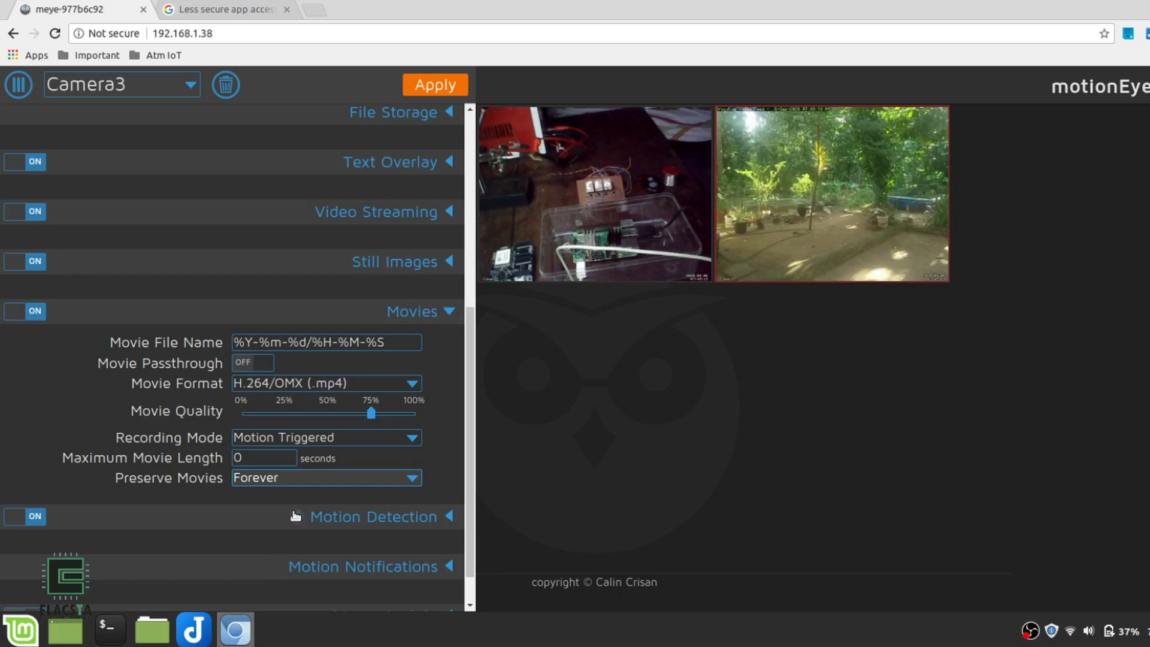
Set Maximum Movie Length to 60 seconds and apply the movie settings
{"action": "left_click", "coordinate": [256, 456]}
{"action": "scroll", "coordinate": [256, 452], "scroll_direction": "down", "scroll_amount": 2}
{"action": "type", "text": "30"}
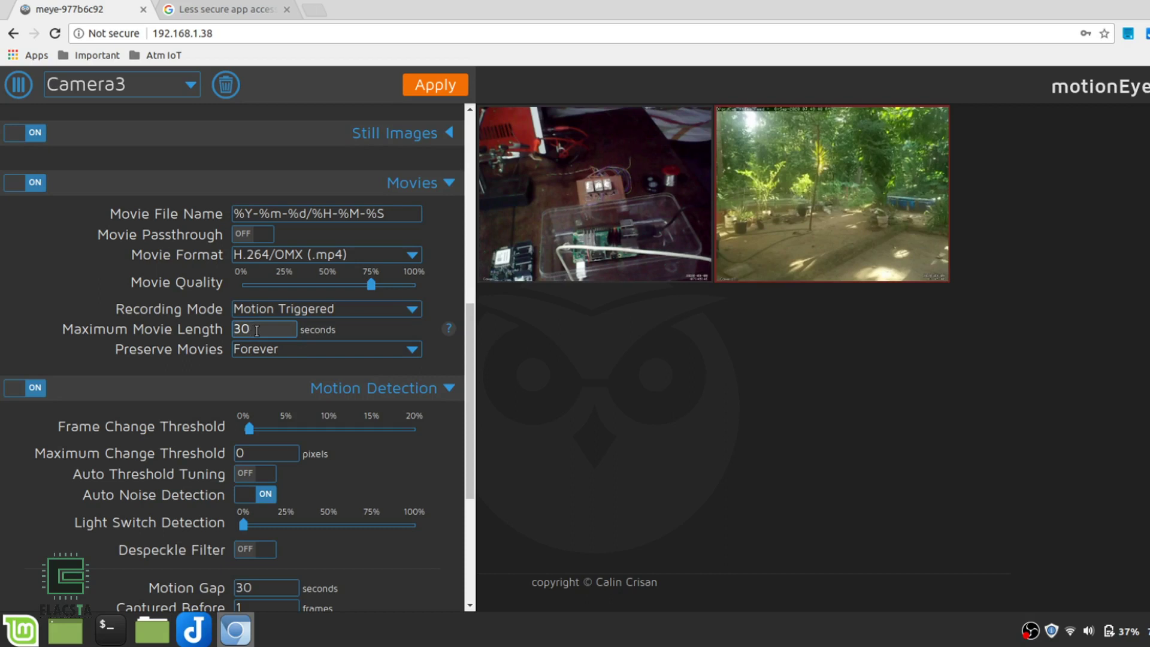
{"action": "key", "text": "BackSpace"}
{"action": "key", "text": "BackSpace"}
{"action": "left_click", "coordinate": [419, 81]}
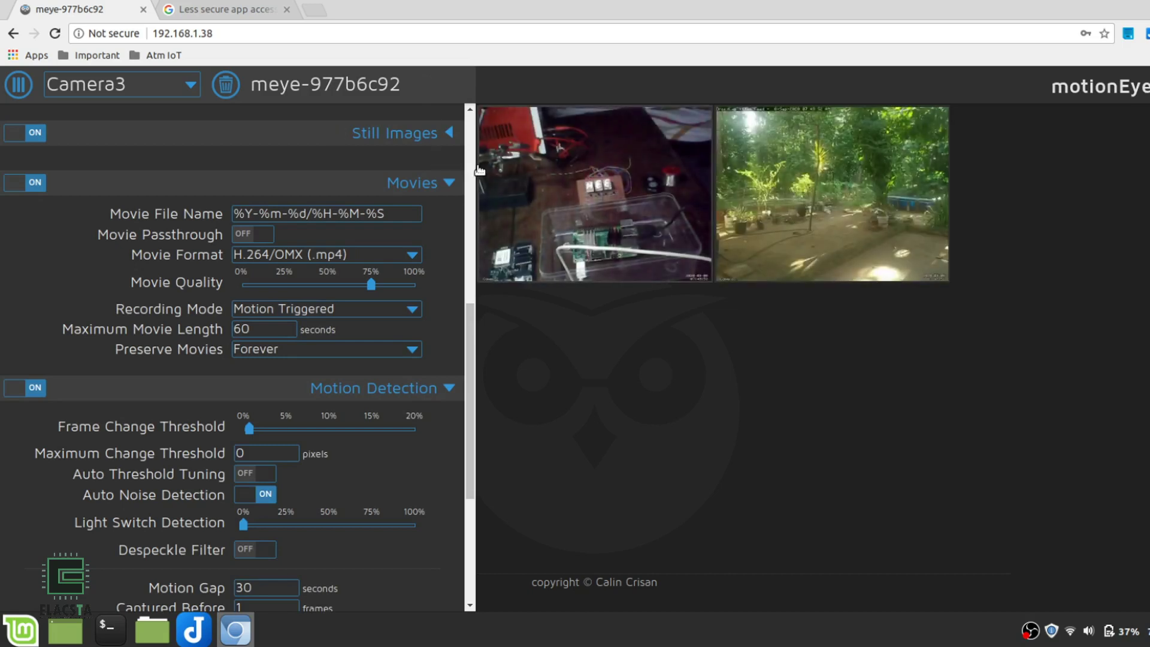
Hide the settings panel so the workbench and garden feeds display at full size
{"action": "left_click", "coordinate": [18, 85]}
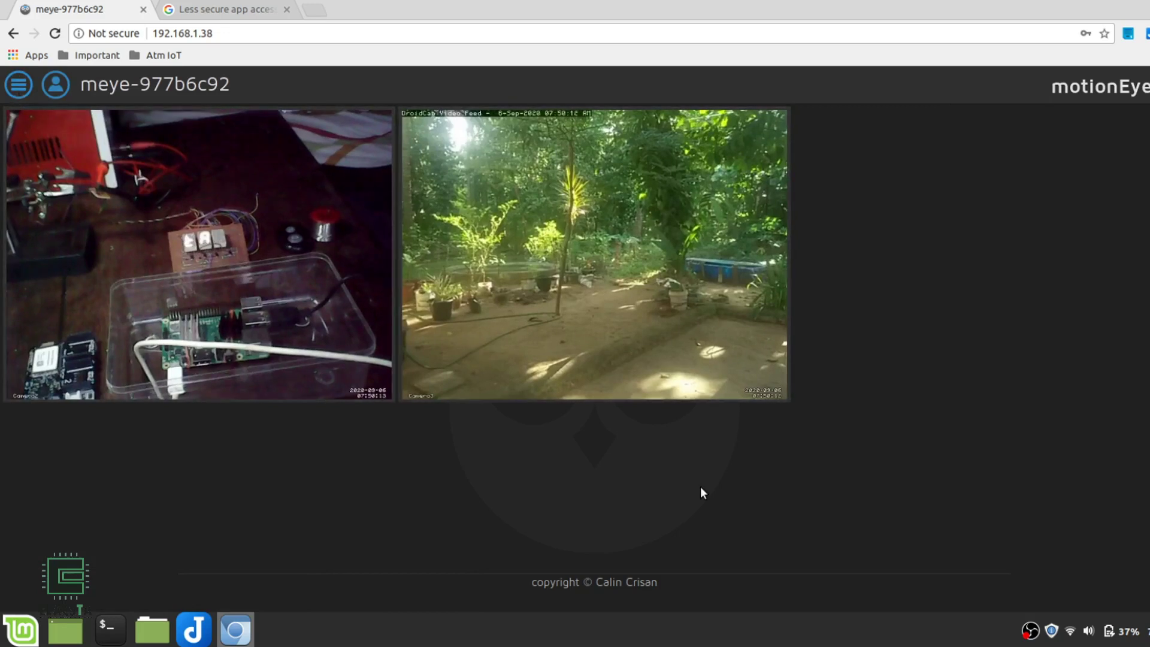